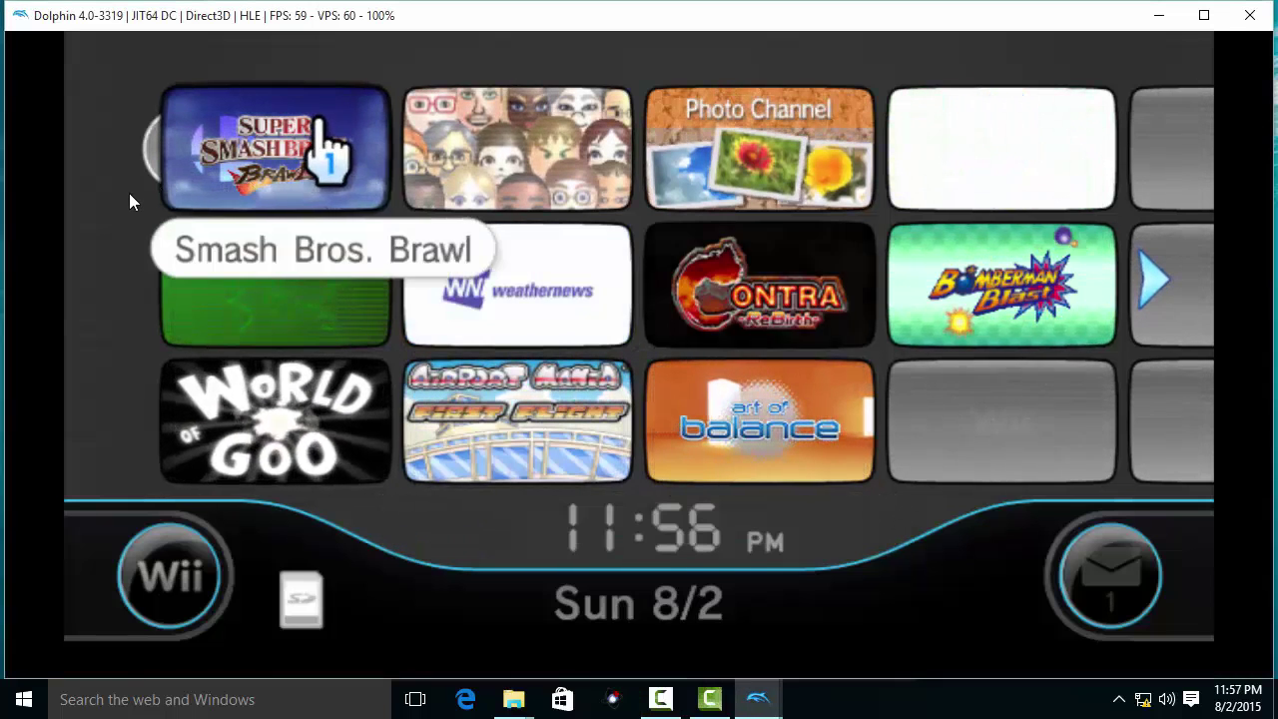
Open the Super Smash Bros. Brawl channel from the Wii Menu
click(125, 193)
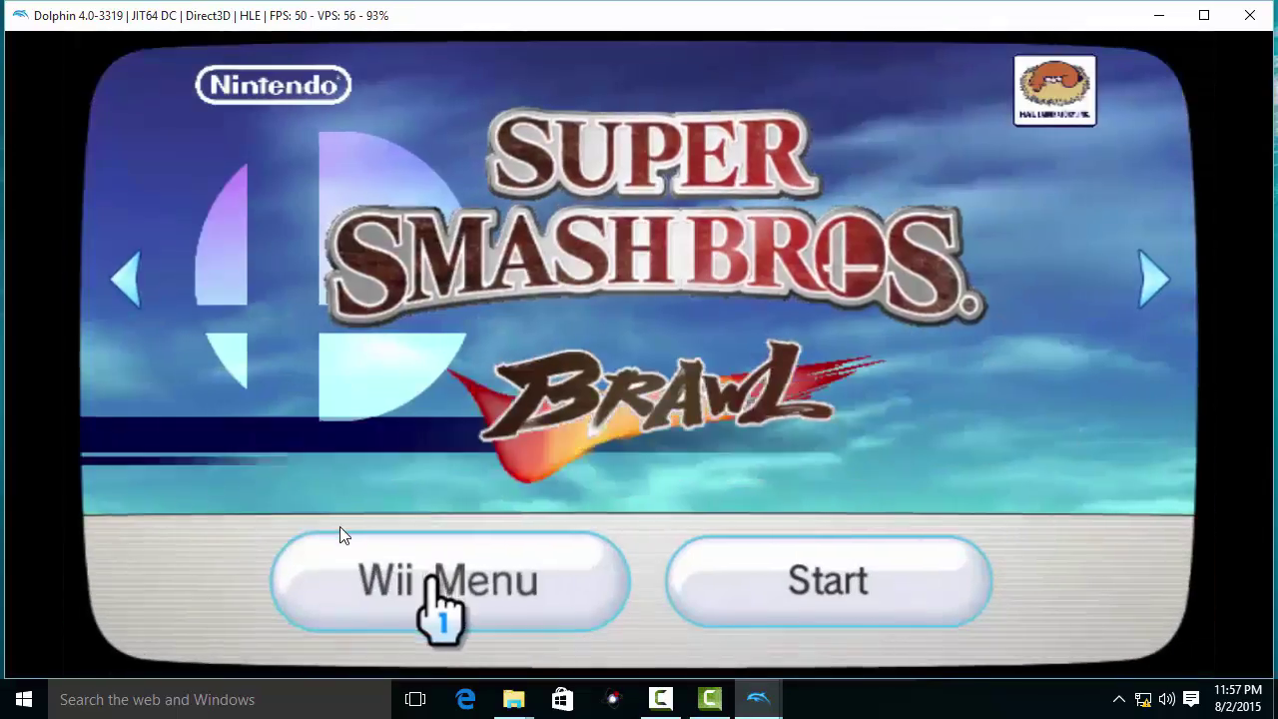
click(442, 599)
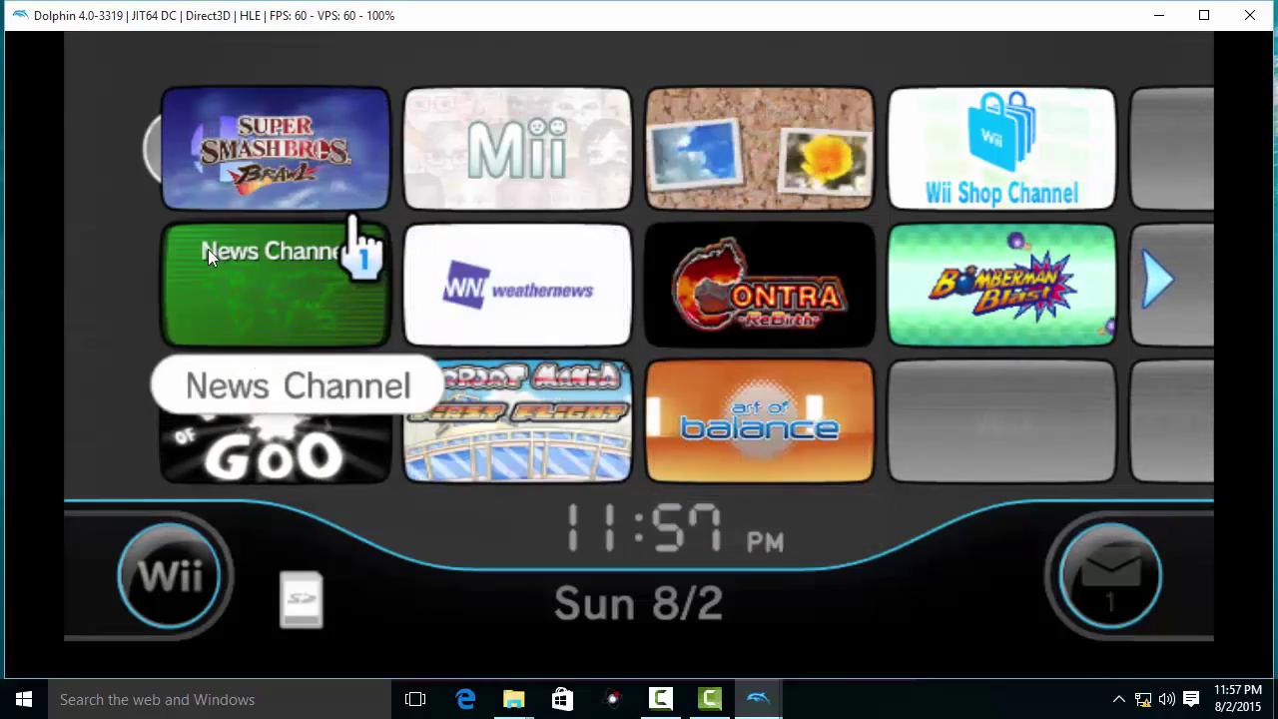
click(205, 185)
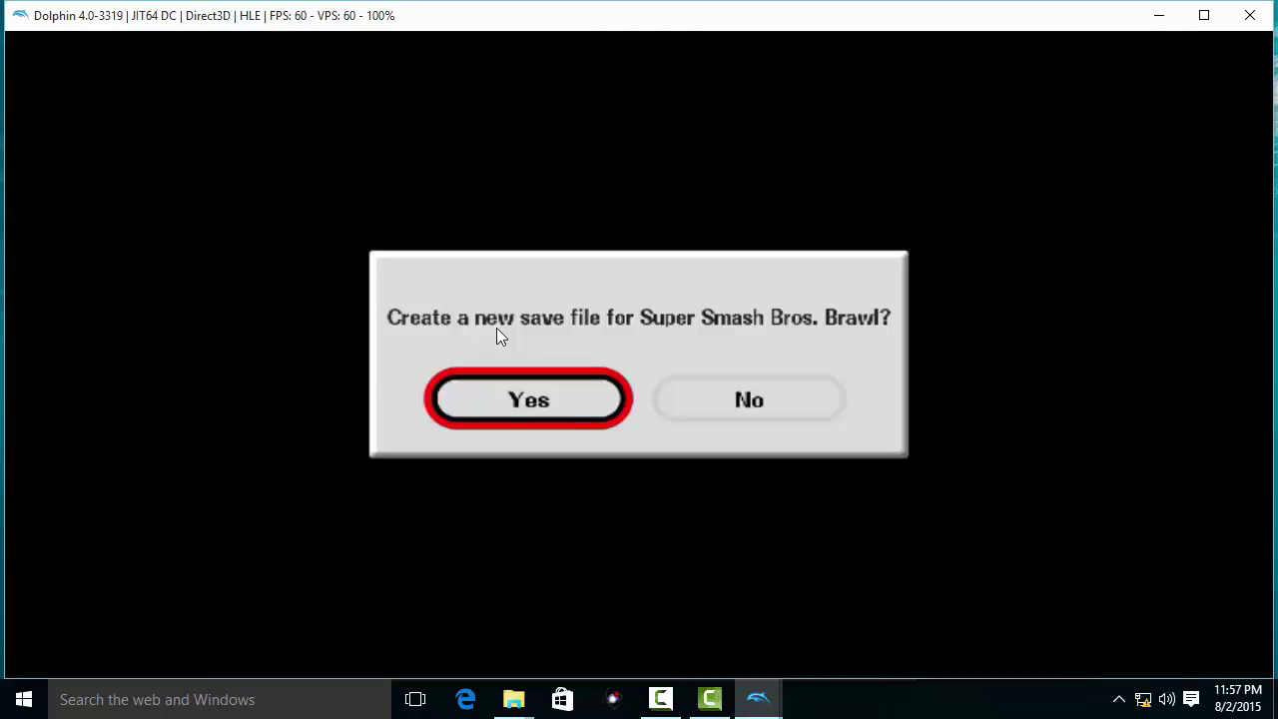
Decline the new save file and continue into Brawl's intro without saving
key(Right)
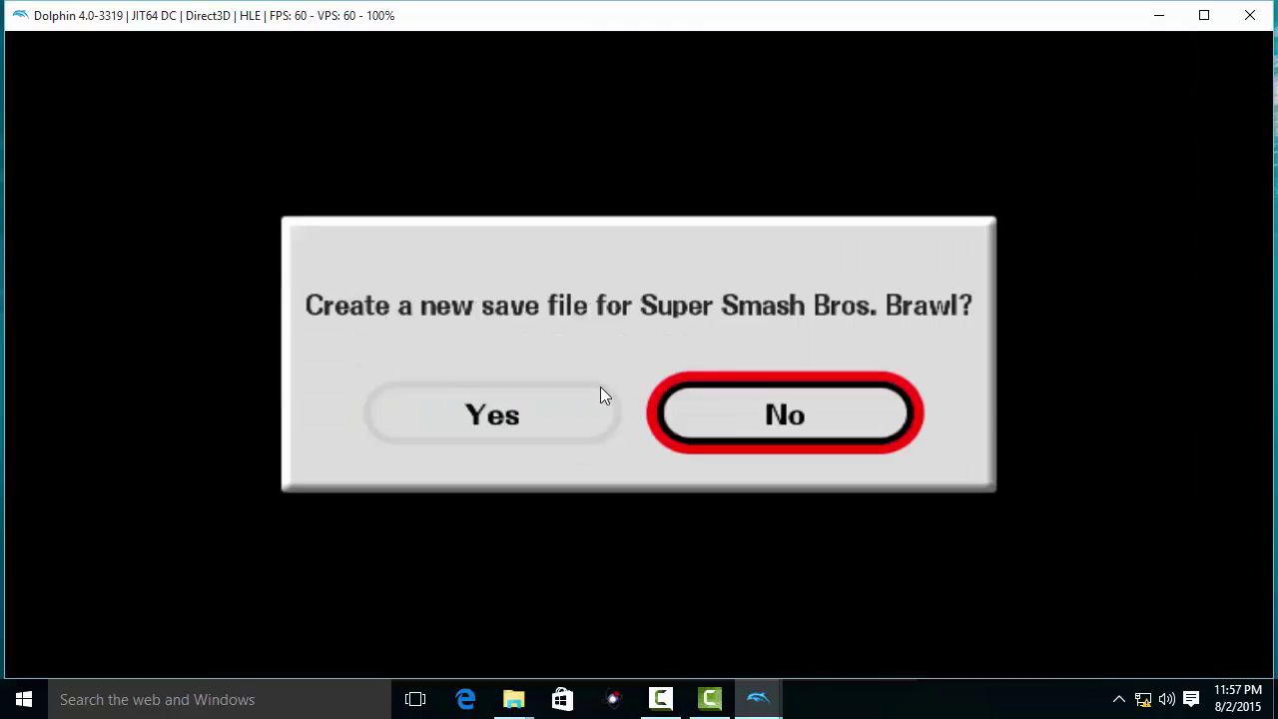
key(Return)
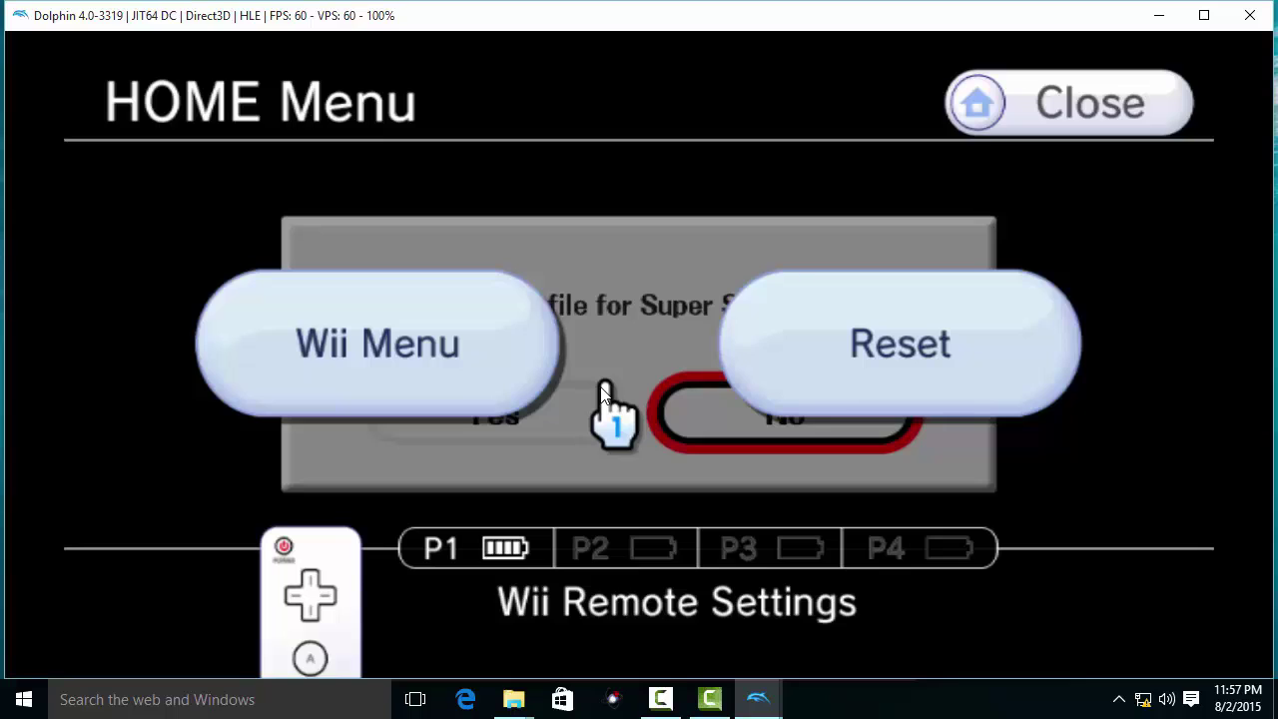
click(1013, 117)
click(687, 380)
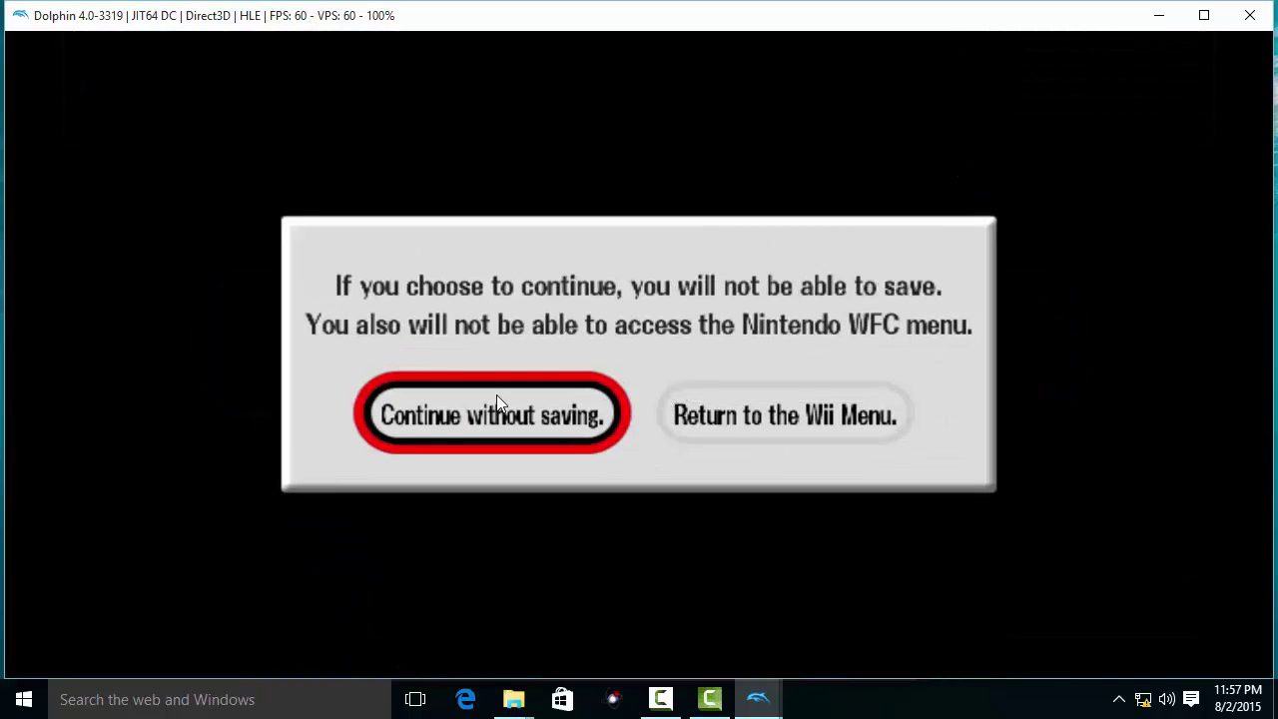
click(572, 426)
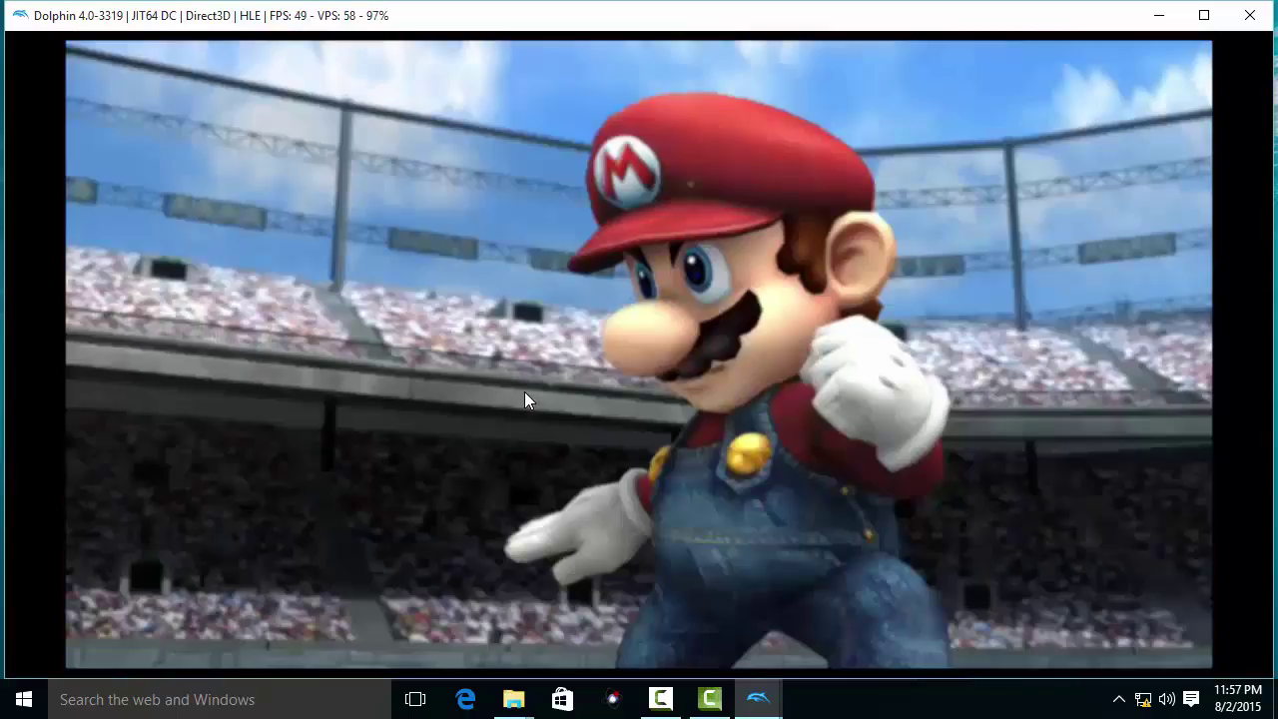
key(Return)
Return from Brawl to the Wii Menu and start the World of Goo channel
click(296, 373)
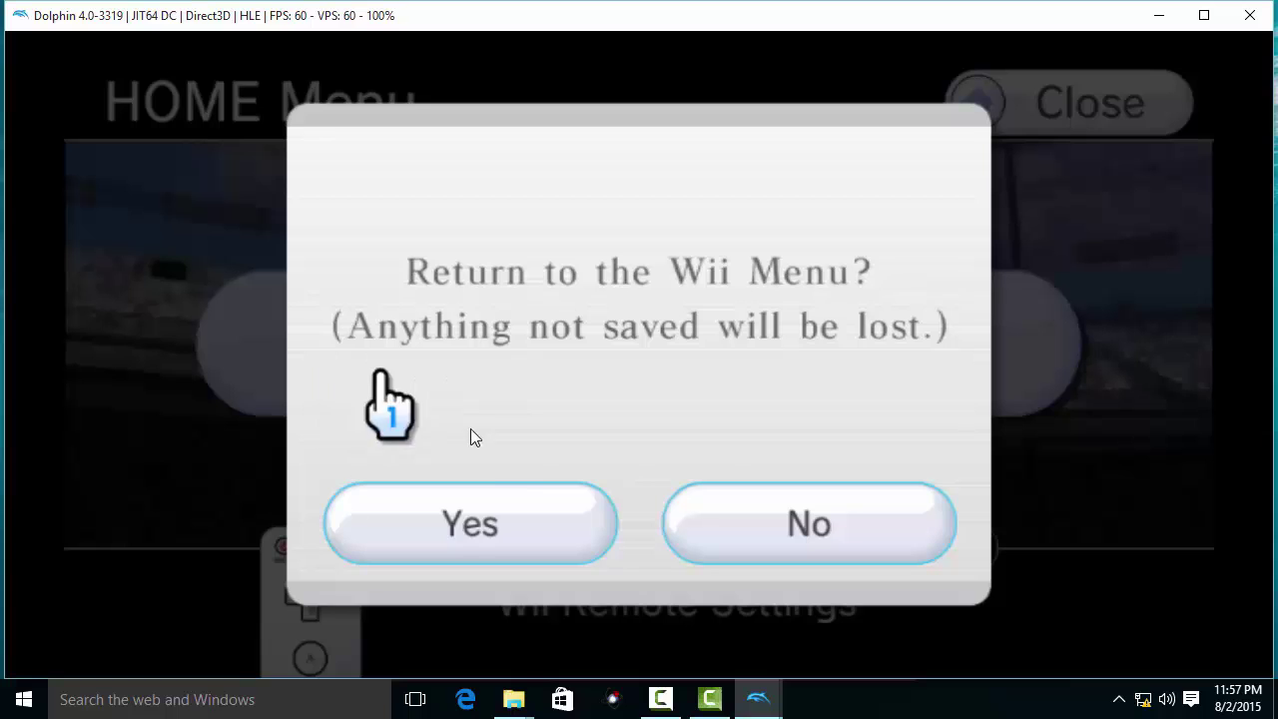
click(489, 496)
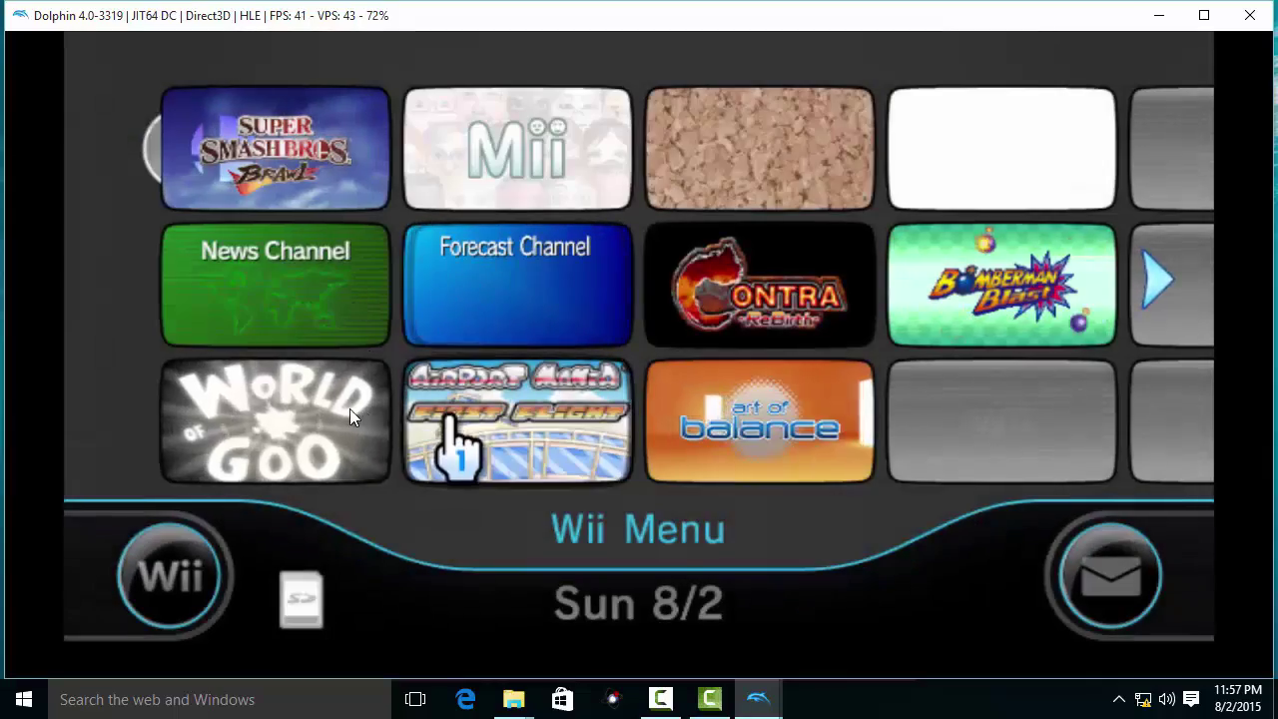
click(236, 407)
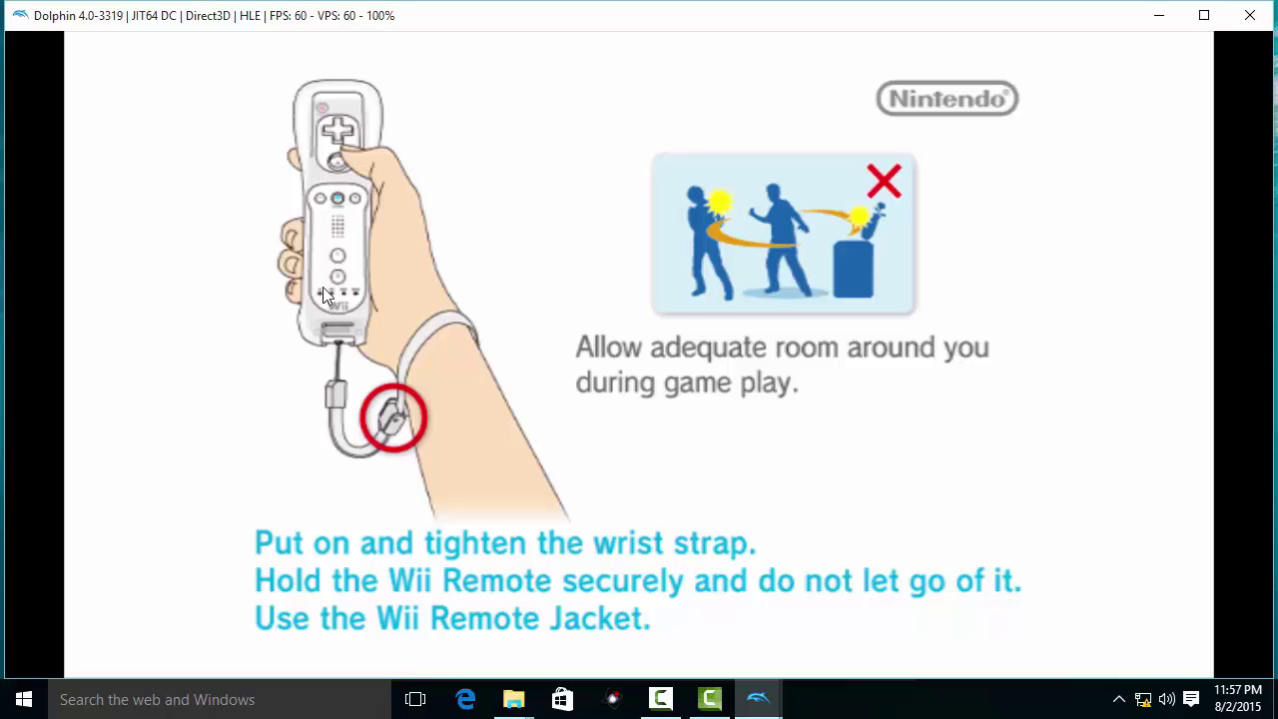
click(314, 259)
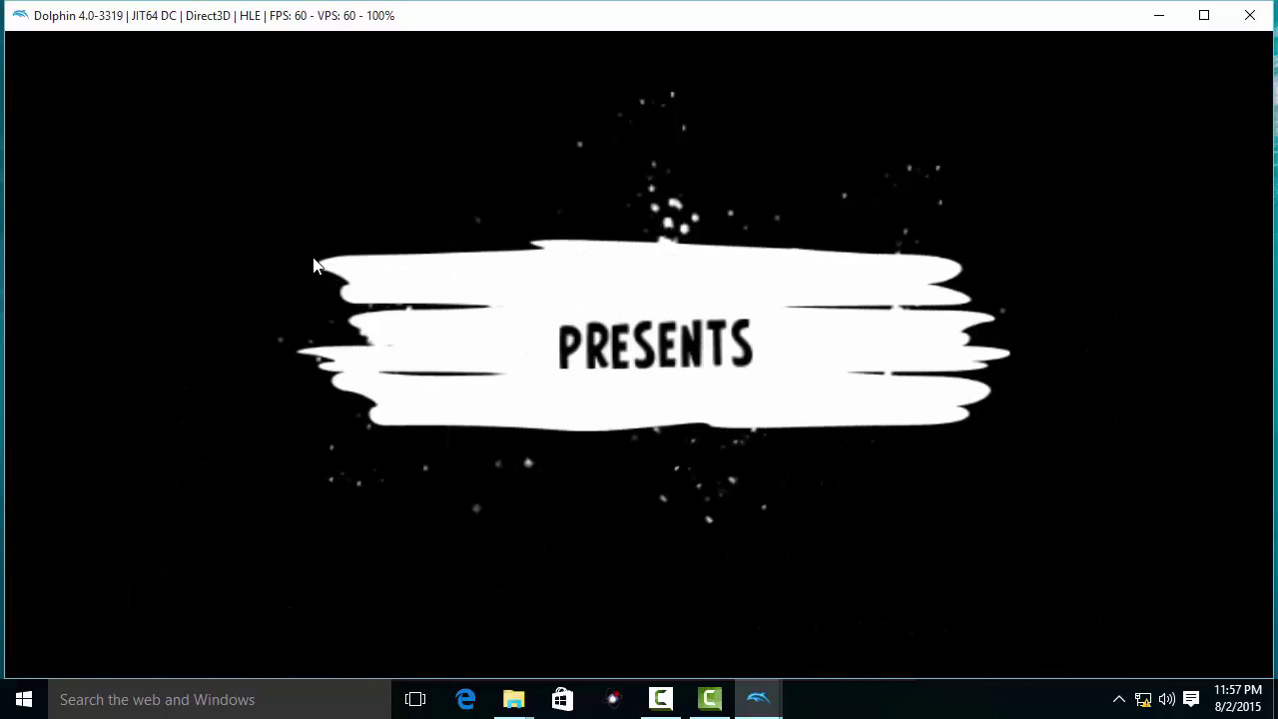
Quit World of Goo from its title screen back to the Wii Menu
key(Return)
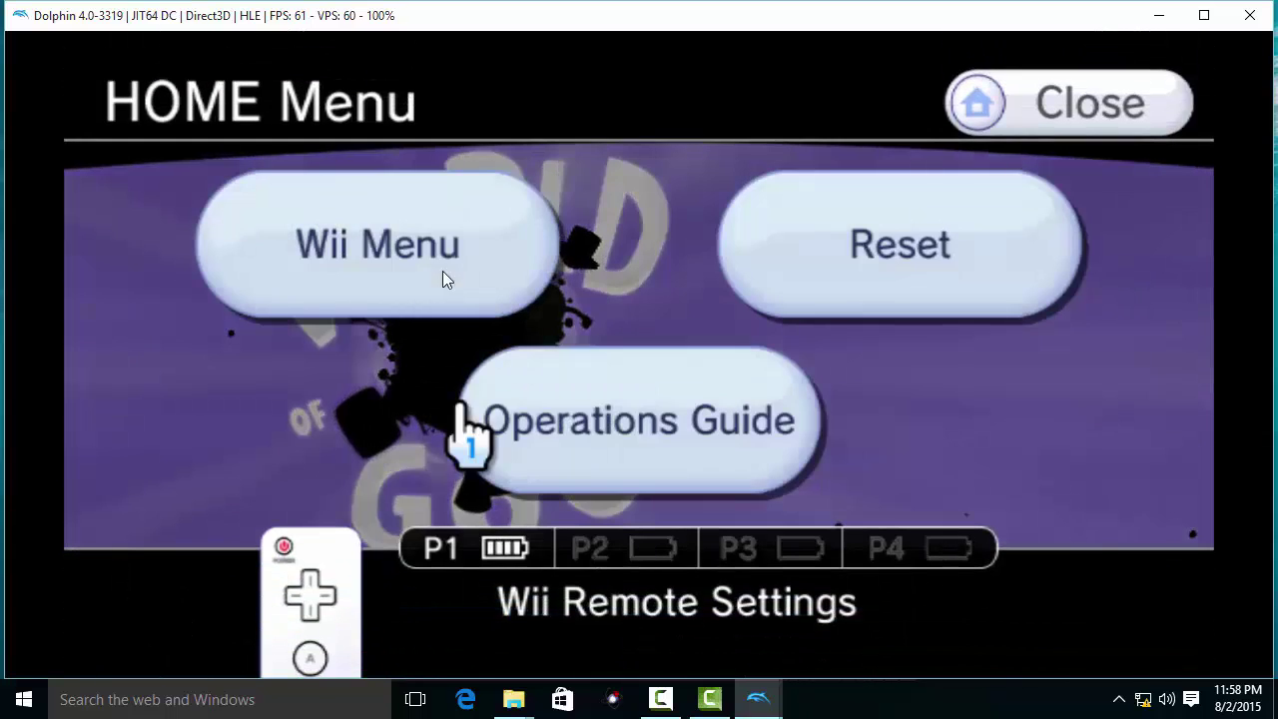
click(411, 170)
click(477, 381)
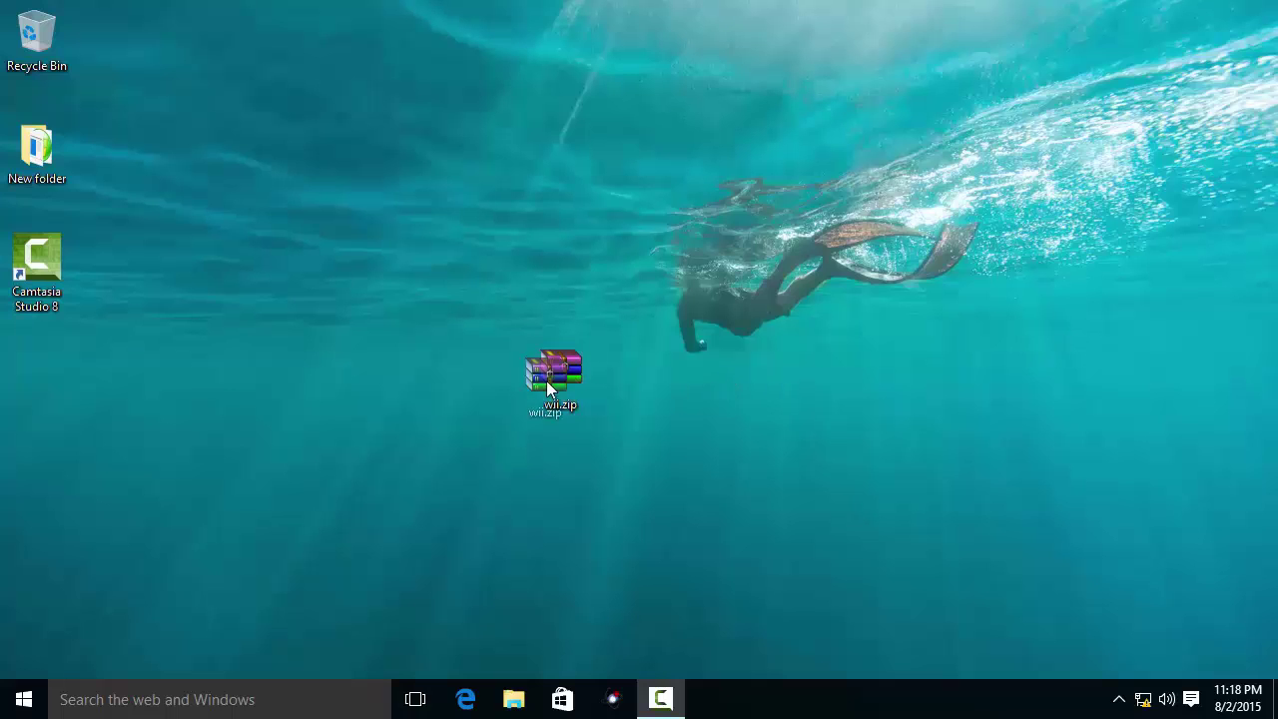
Extract wii.zip onto the desktop and open the resulting wii folder
drag(554, 376, 479, 377)
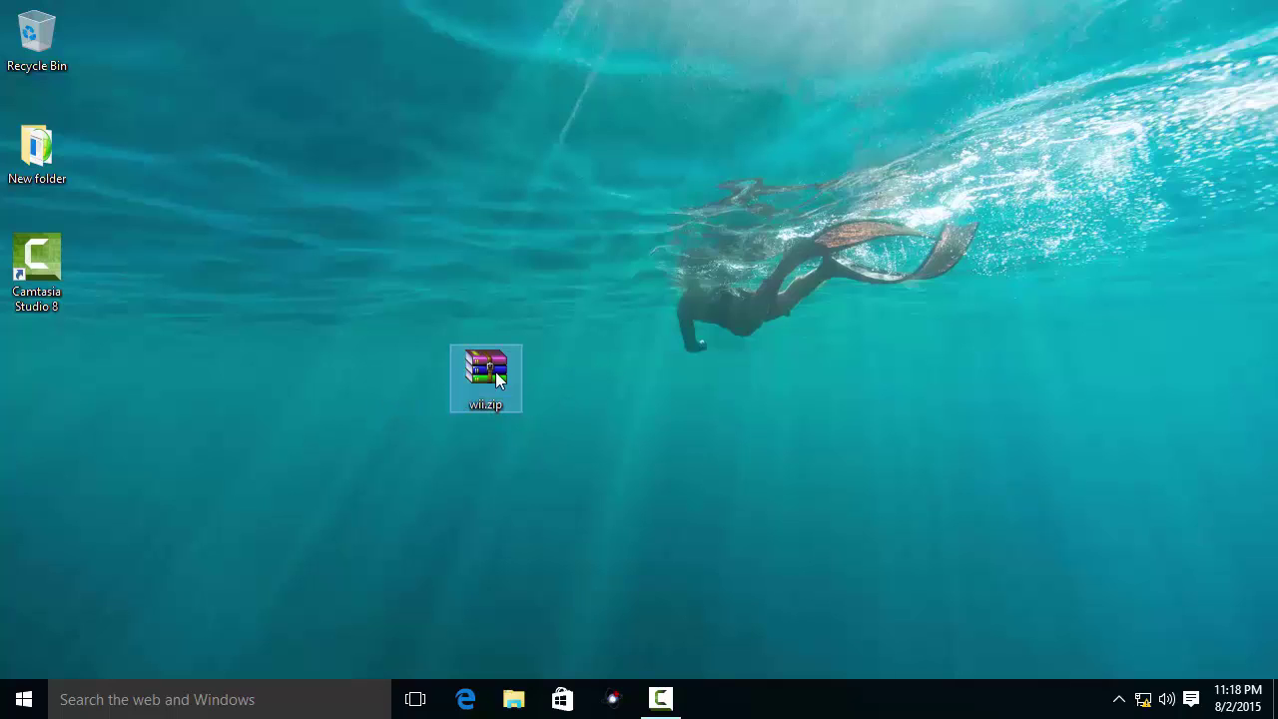
right_click(497, 377)
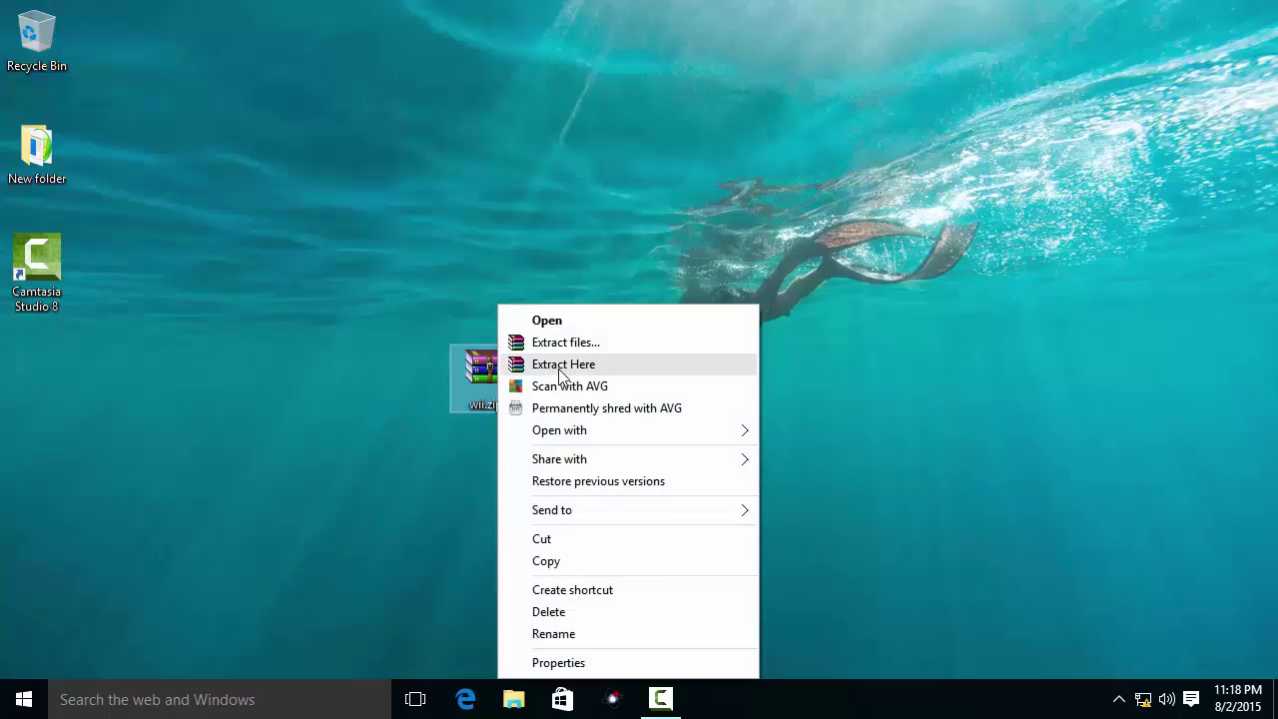
click(552, 365)
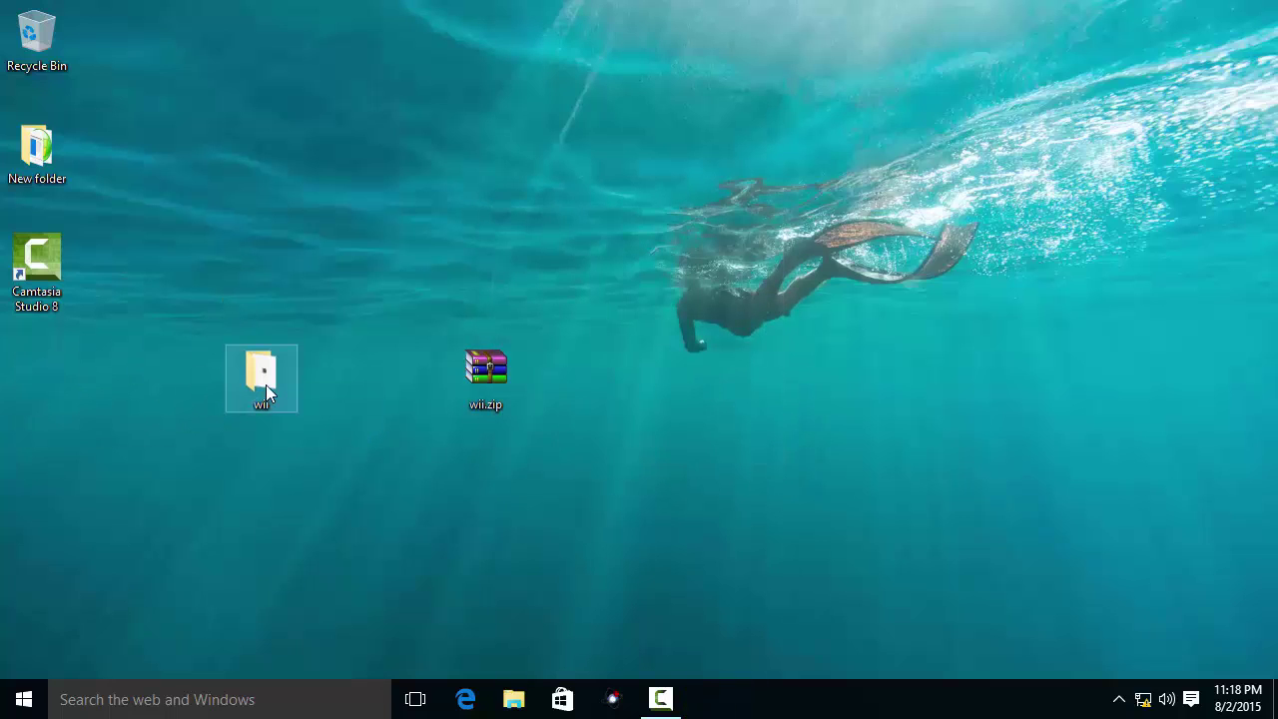
double_click(264, 384)
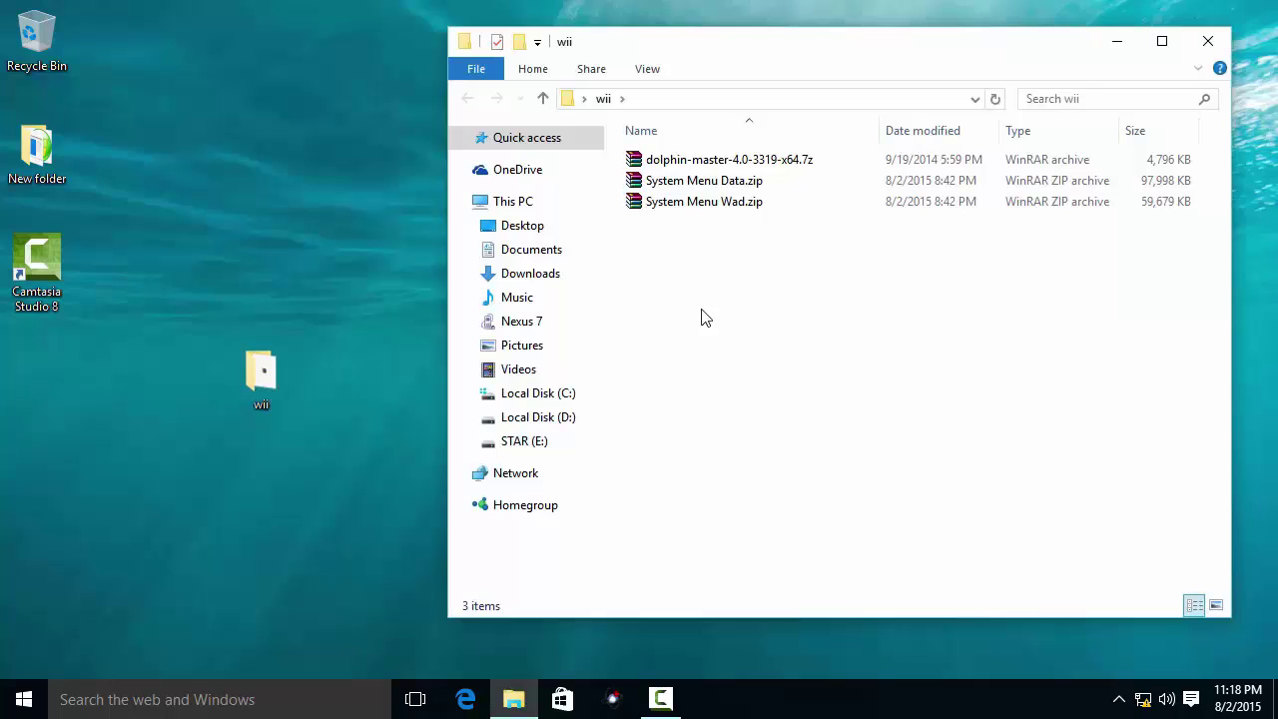
Extract the Dolphin 7z archive and System Menu Wad.zip inside the wii folder
click(719, 162)
click(711, 182)
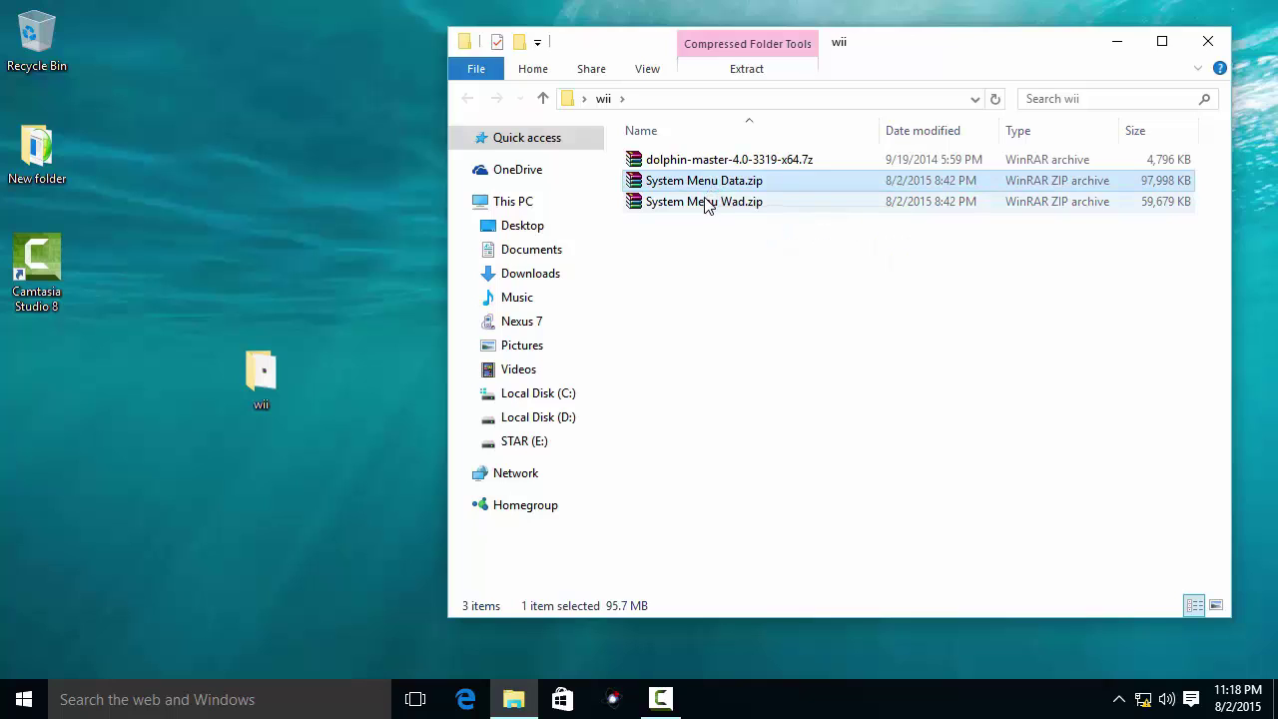
click(702, 204)
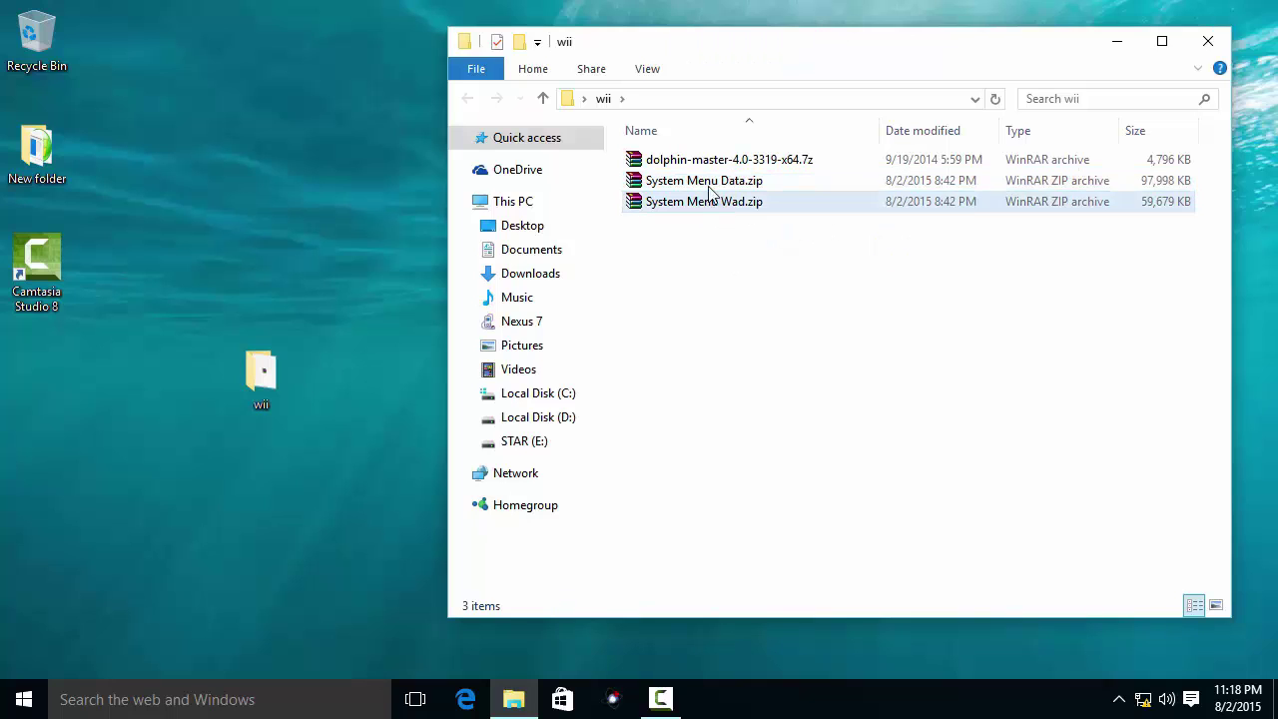
right_click(700, 167)
click(766, 227)
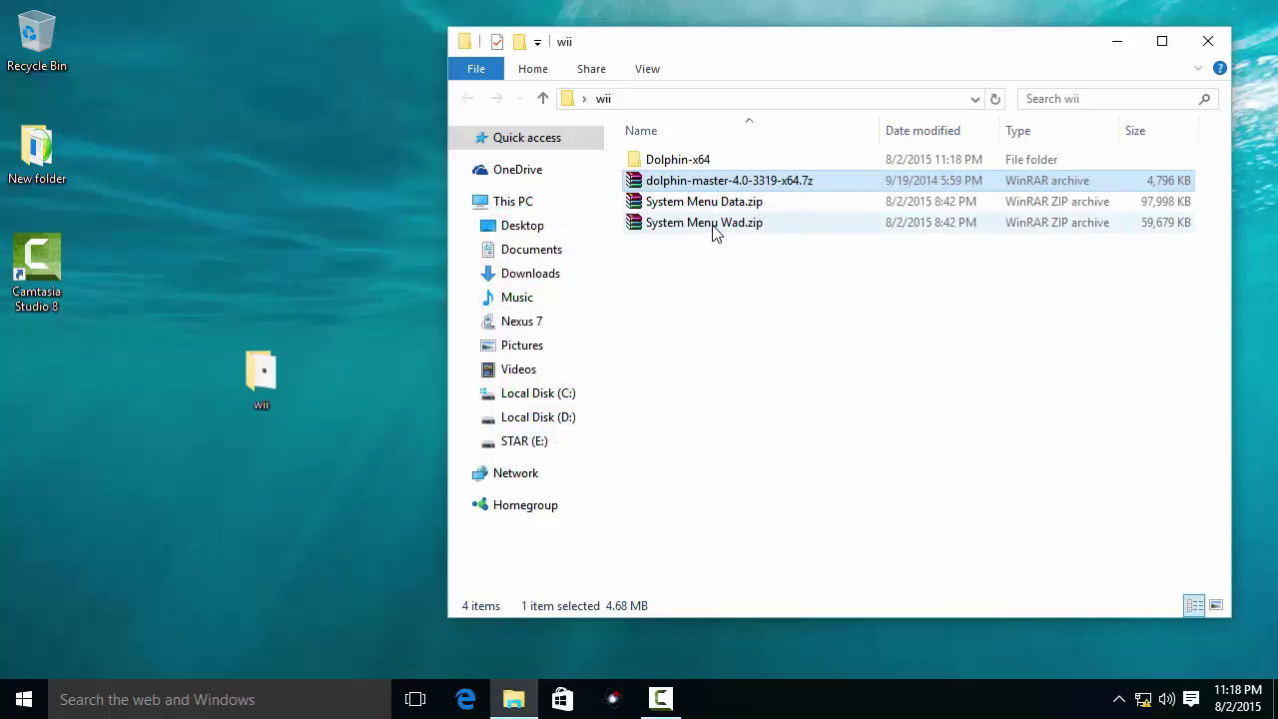
right_click(713, 226)
click(756, 286)
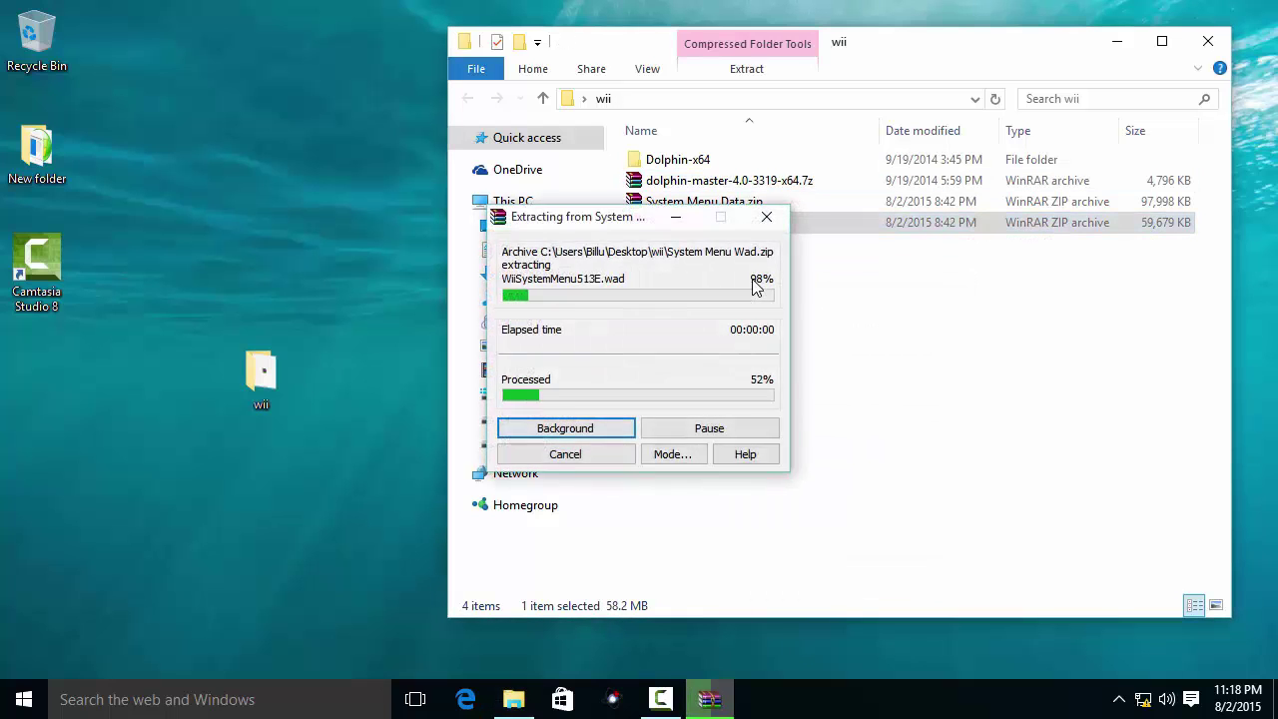
Open the Dolphin-x64 folder and select Dolphin.exe
click(684, 164)
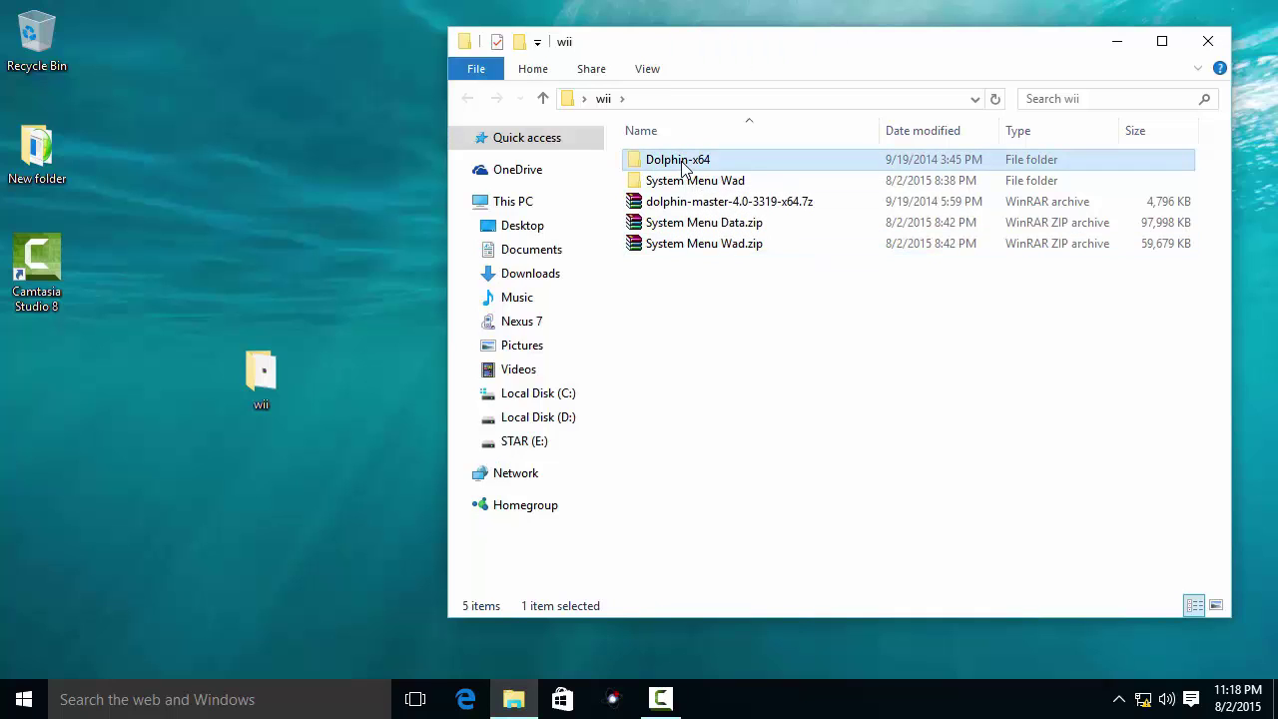
double_click(684, 167)
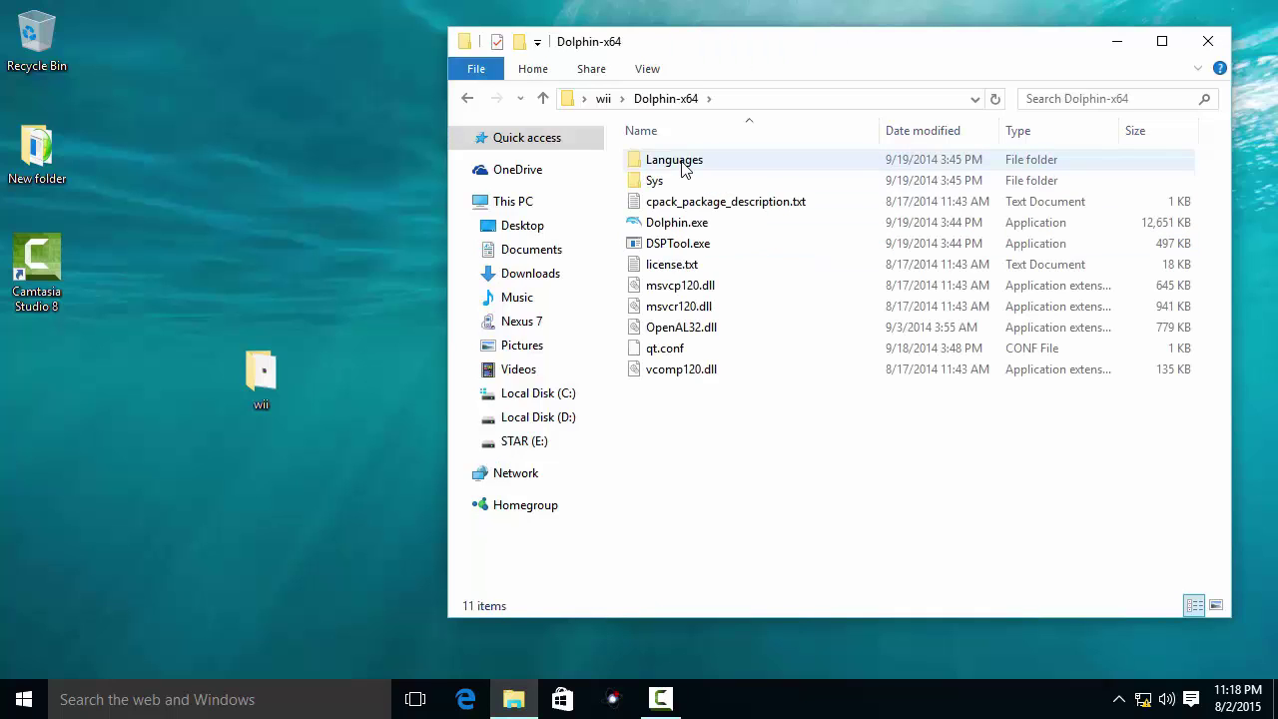
click(685, 224)
Launch Dolphin.exe and start the Tools install-WAD command
double_click(685, 224)
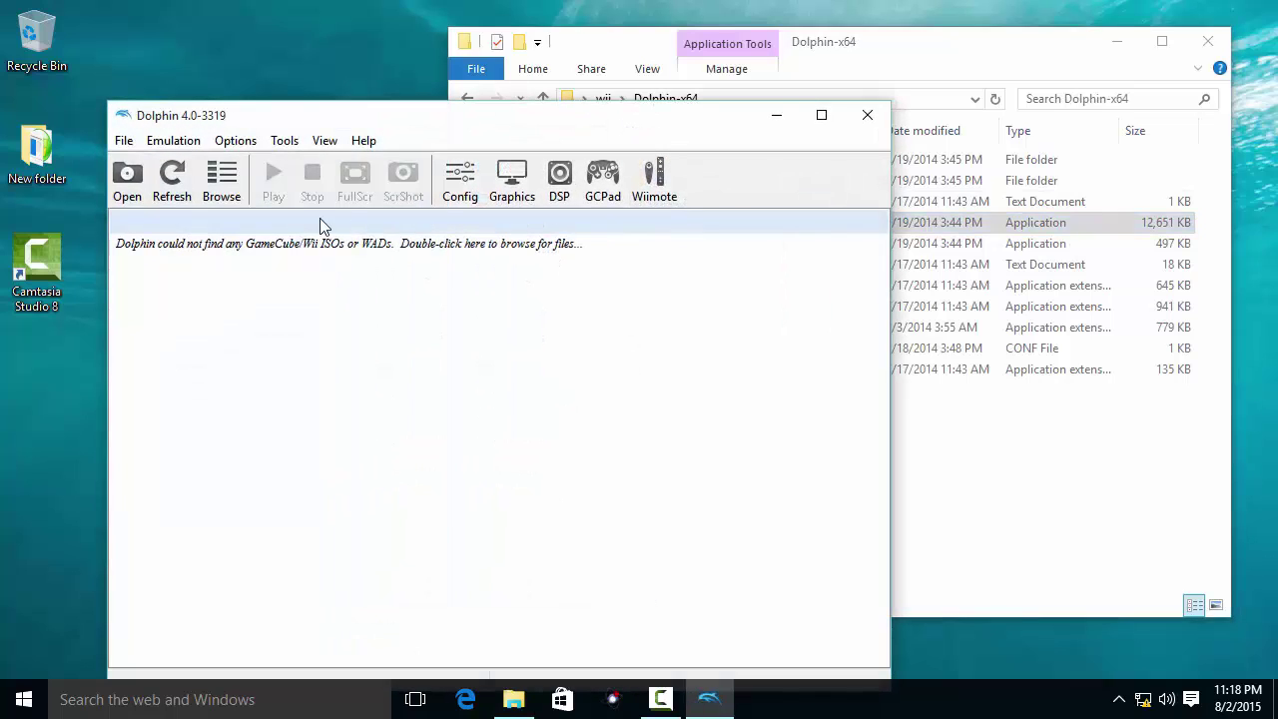
drag(421, 121, 446, 115)
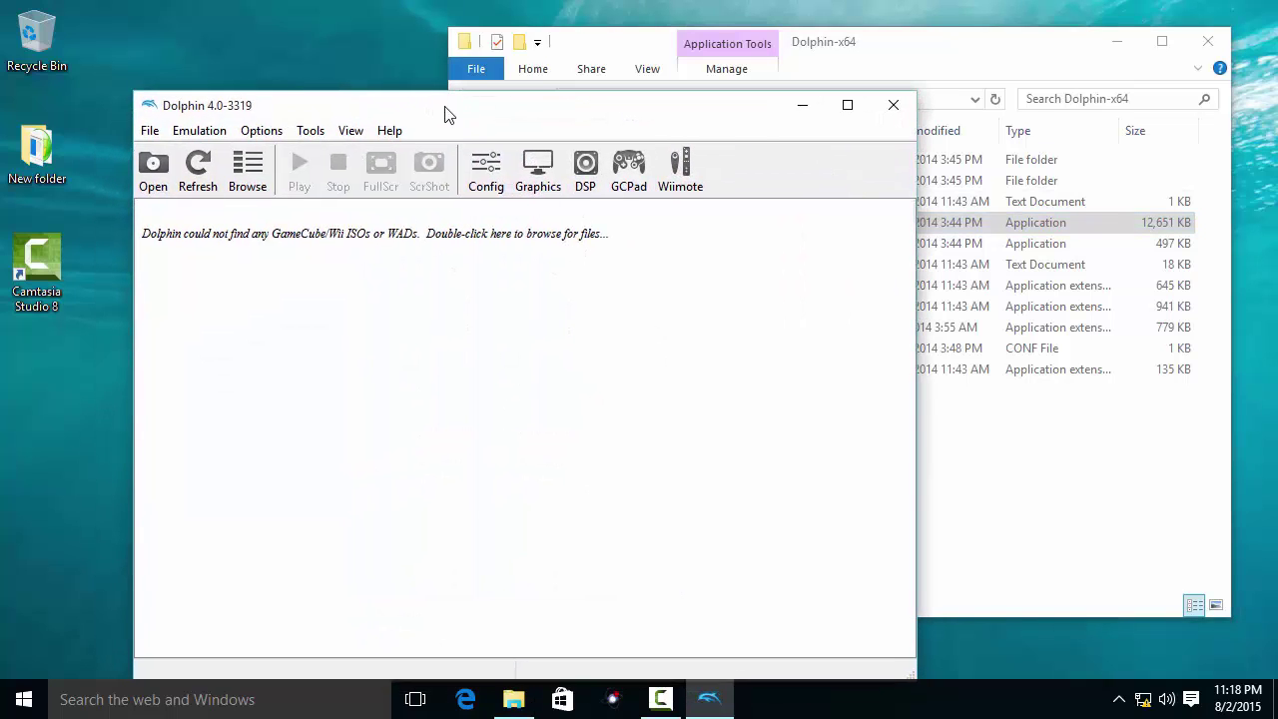
click(311, 133)
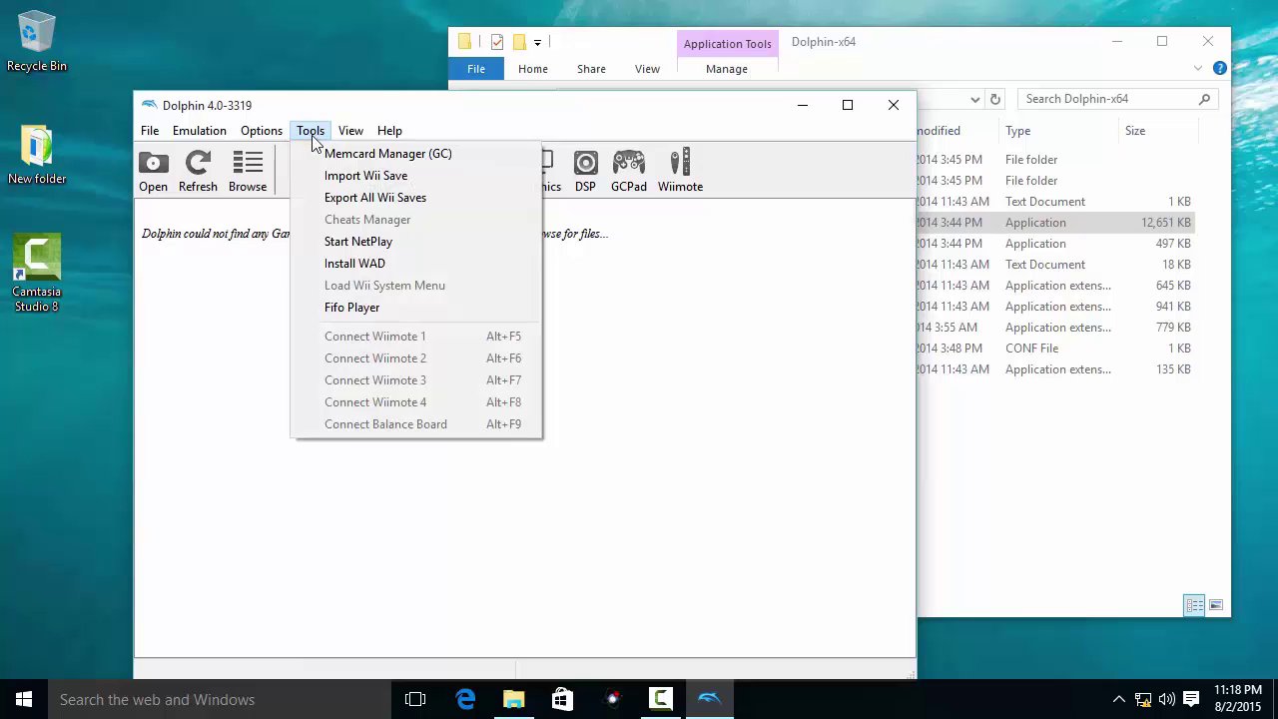
click(348, 262)
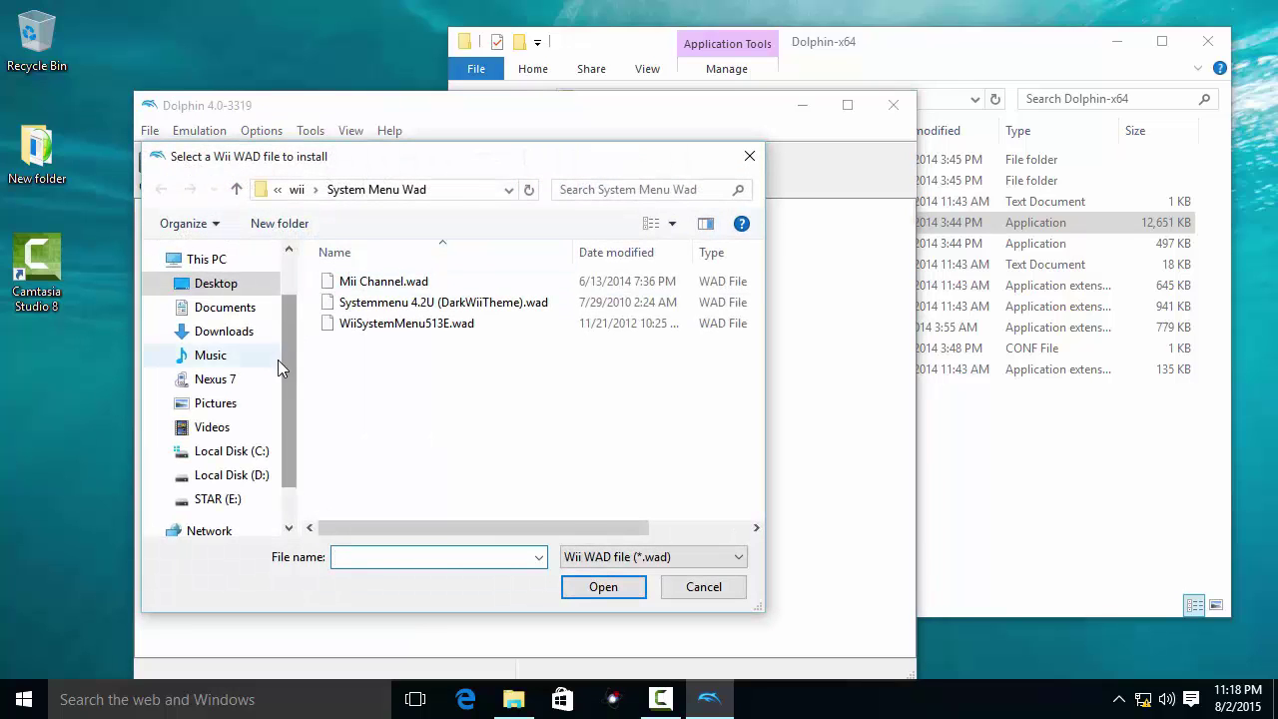
Install Systemmenu 4.2U (DarkWiiTheme).wad from Desktop\wii\System Menu Wad
click(245, 288)
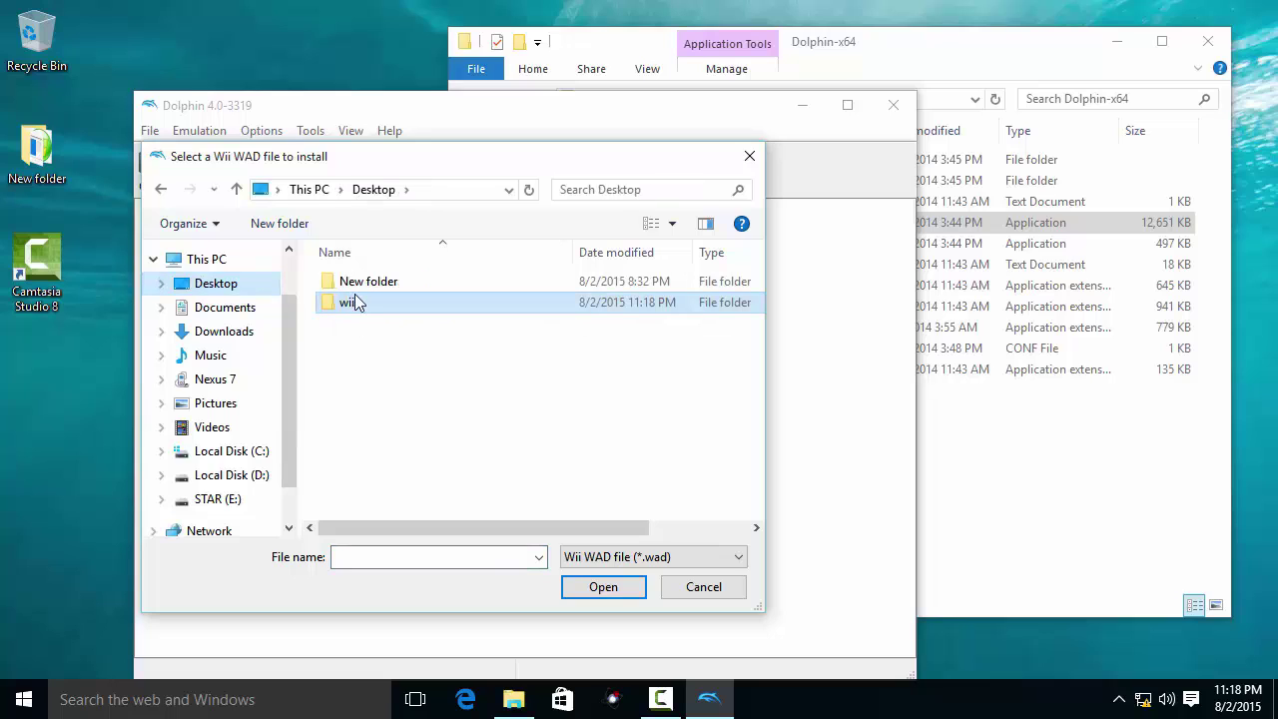
double_click(355, 313)
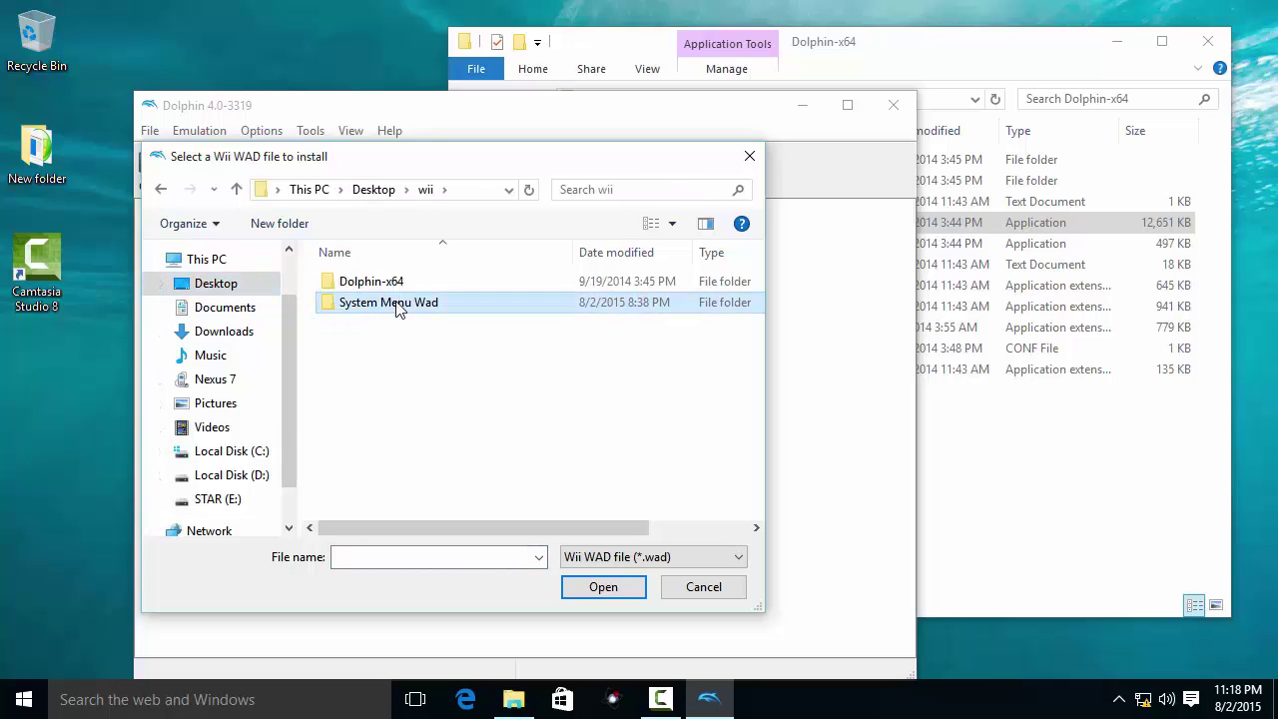
double_click(394, 307)
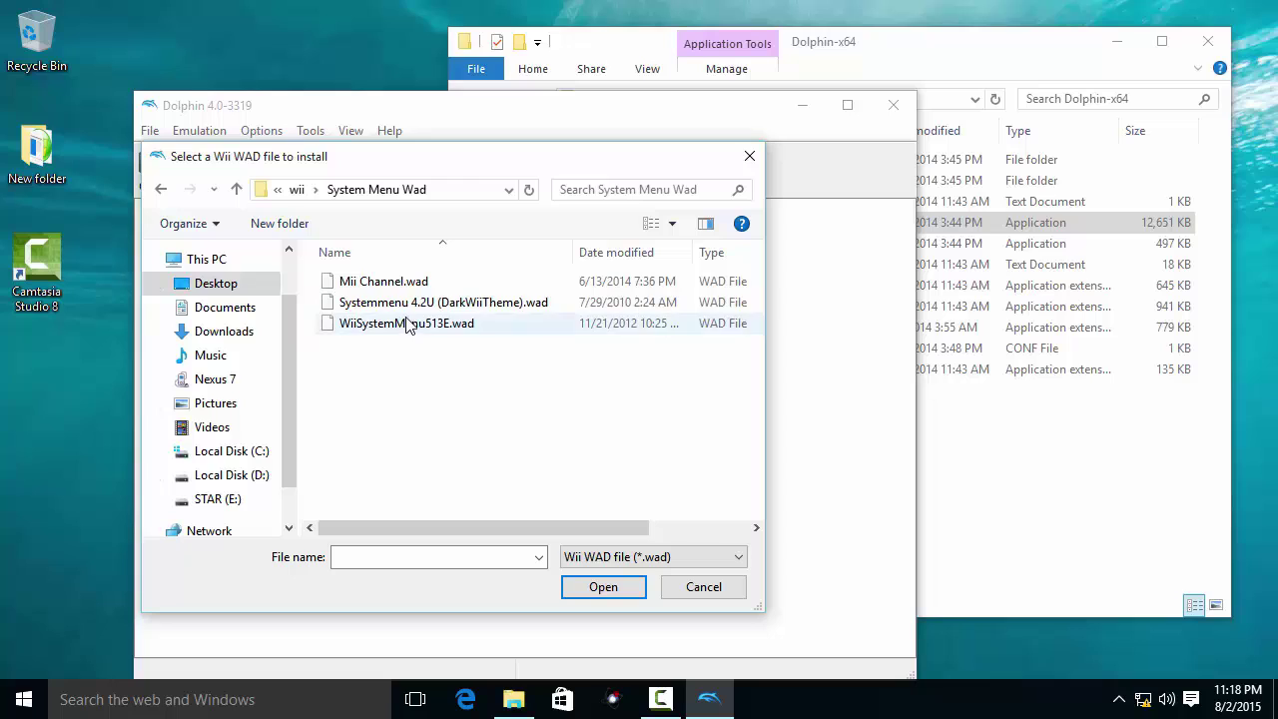
click(417, 307)
click(401, 287)
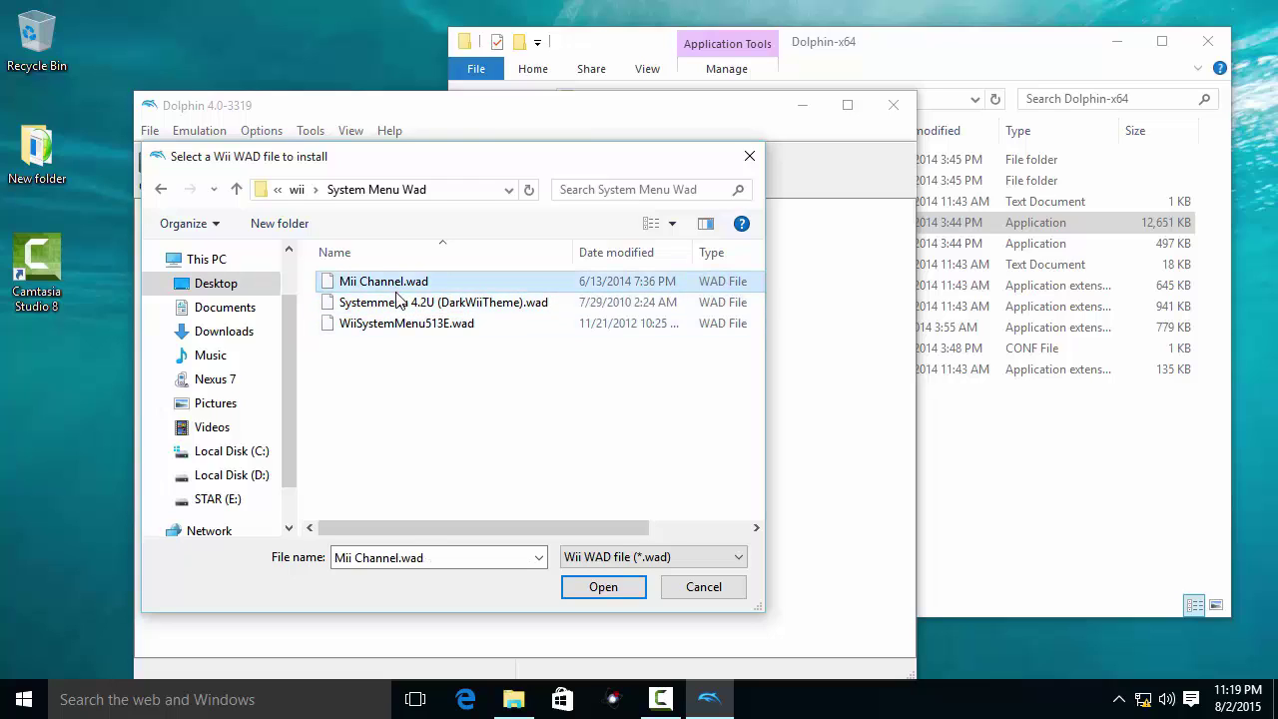
click(411, 304)
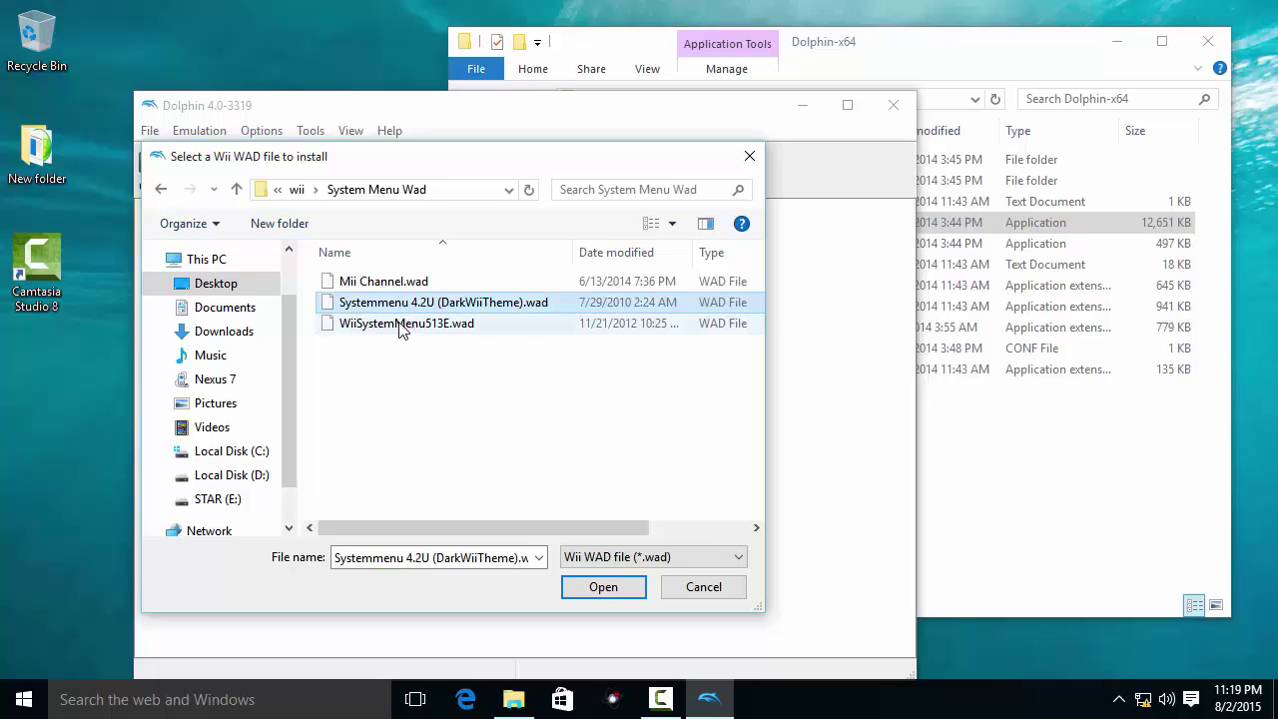
click(401, 326)
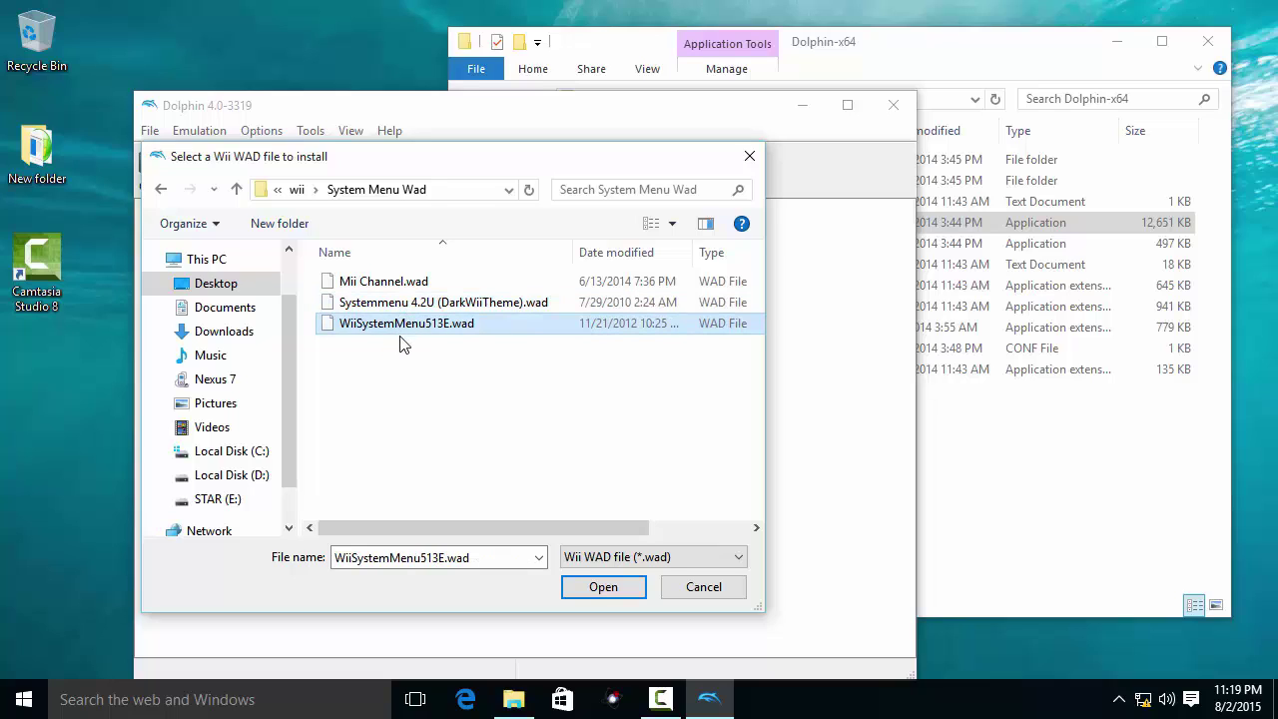
click(409, 302)
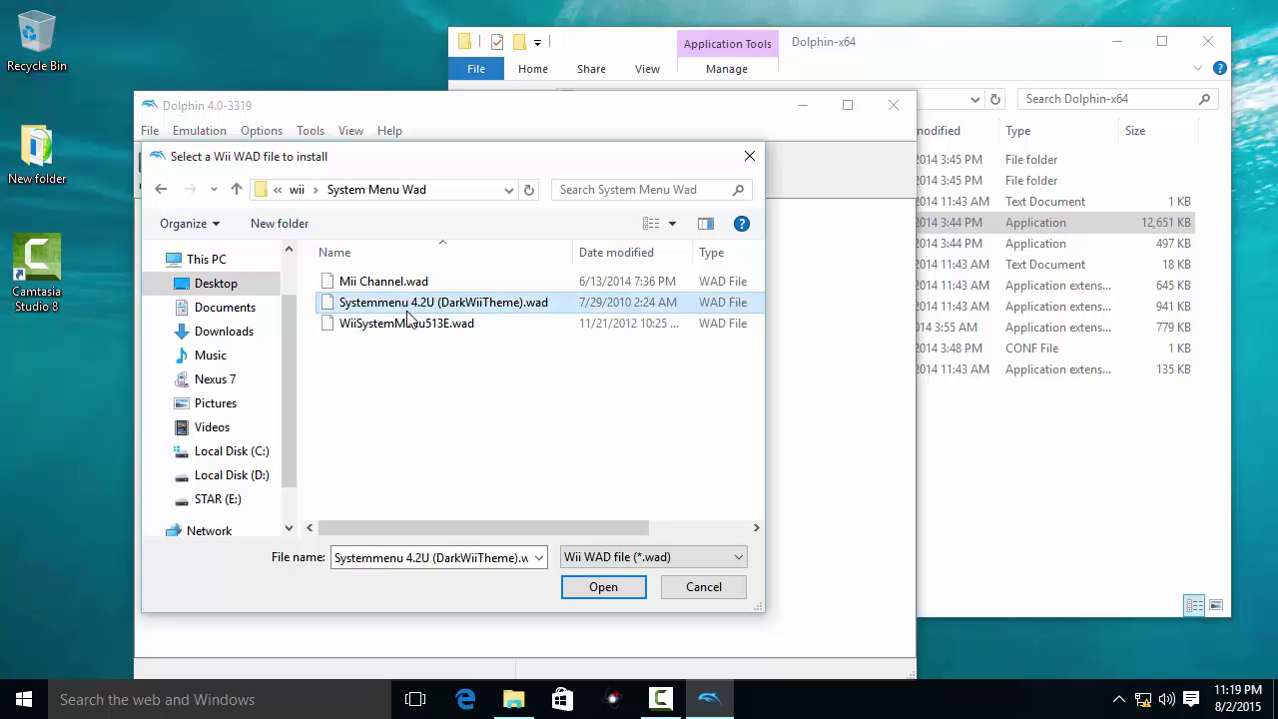
click(409, 326)
click(417, 302)
click(585, 589)
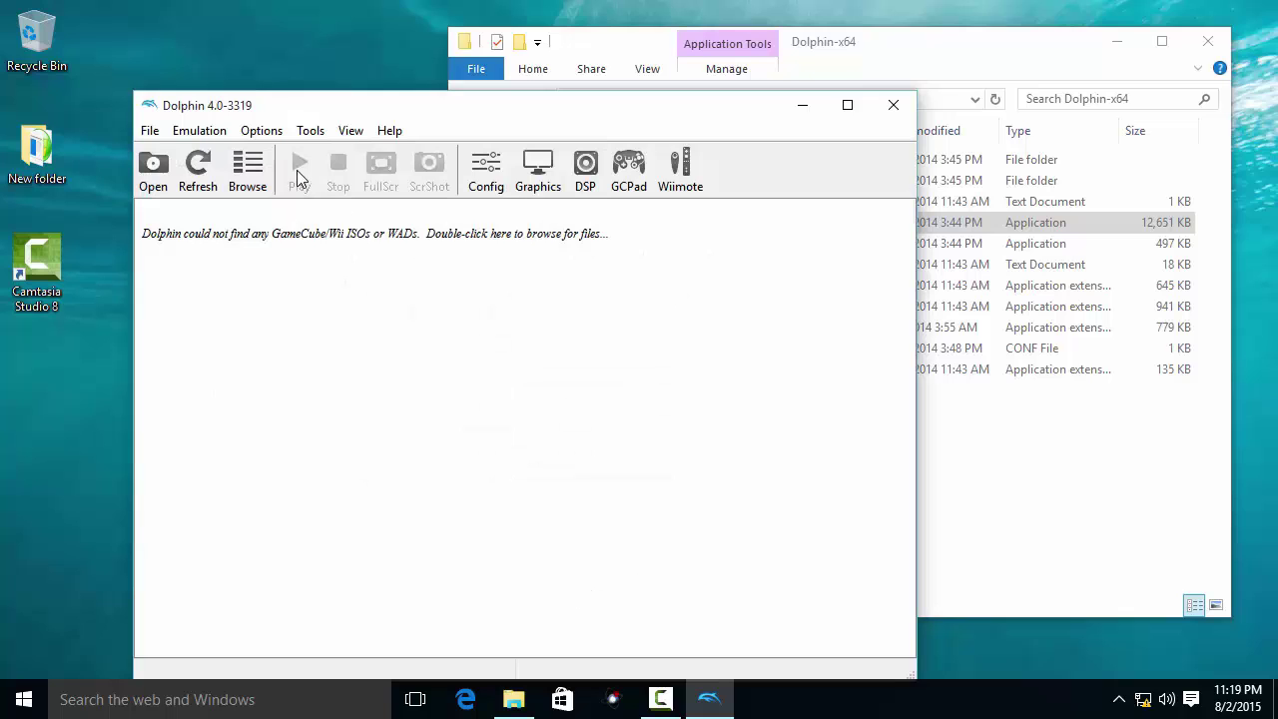
Close Dolphin and open a new Explorer window on Documents, snapped left
click(893, 107)
right_click(526, 701)
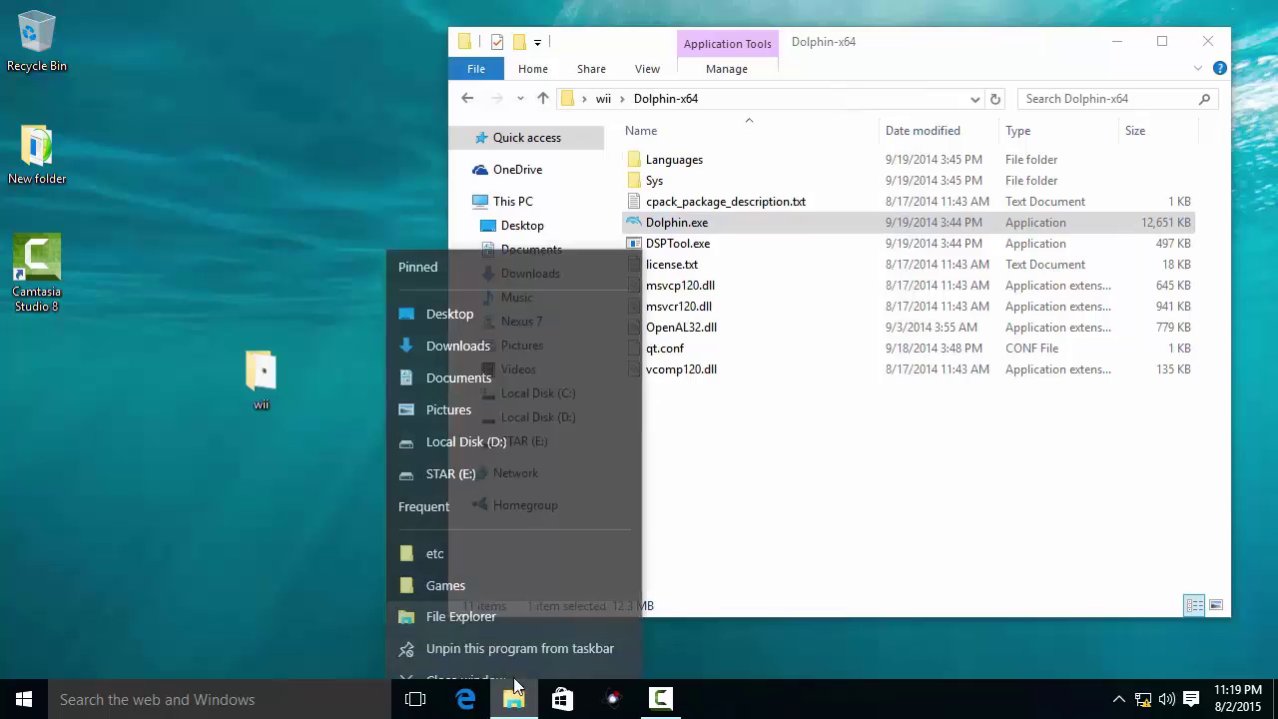
click(497, 593)
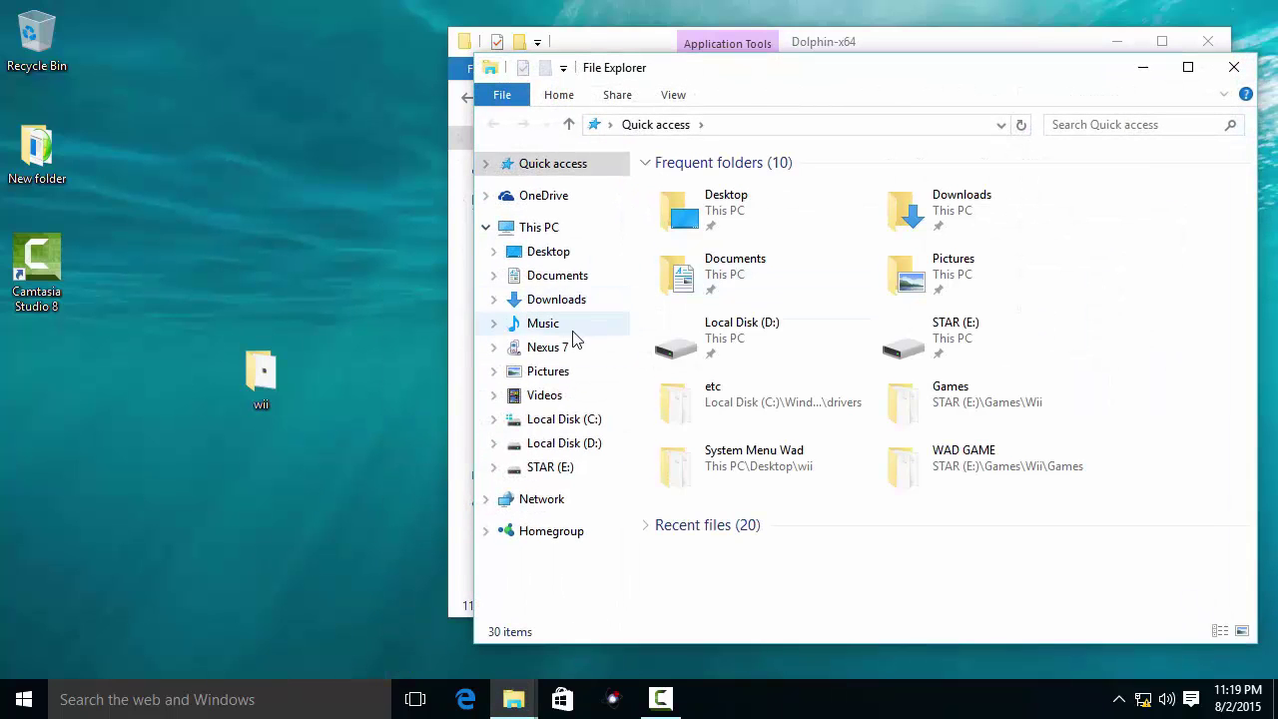
click(561, 284)
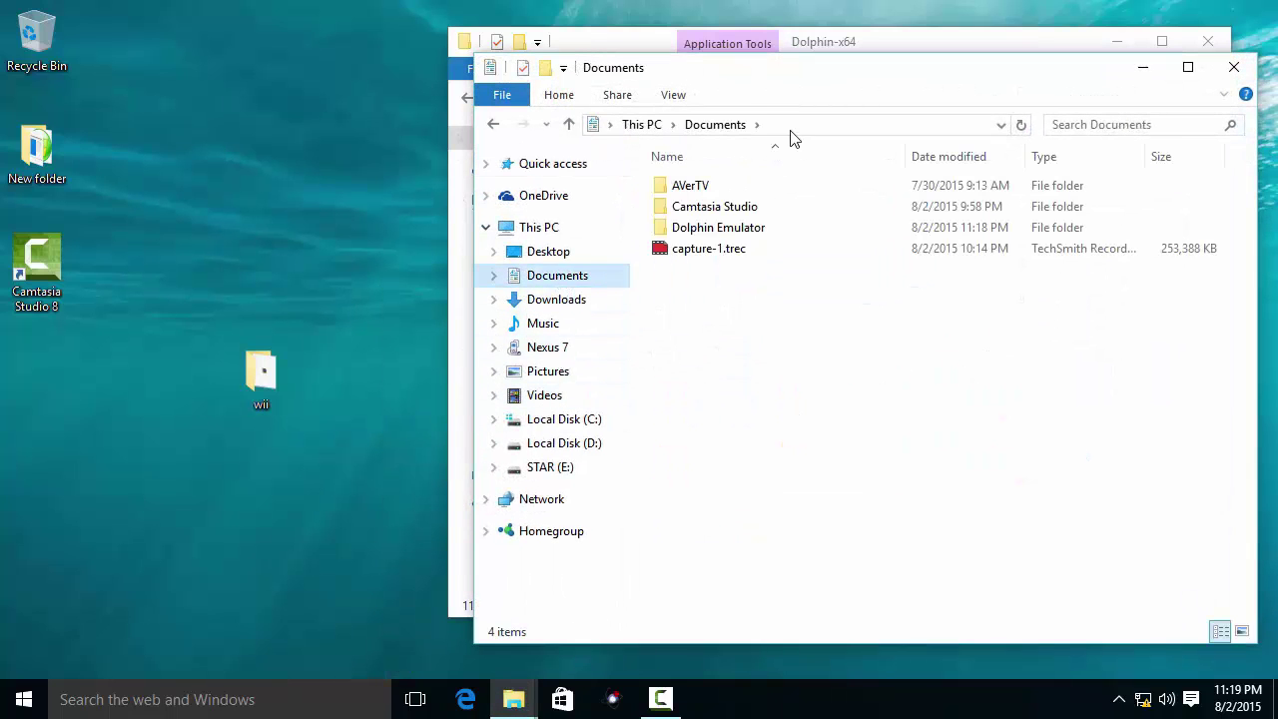
drag(492, 80, 2, 100)
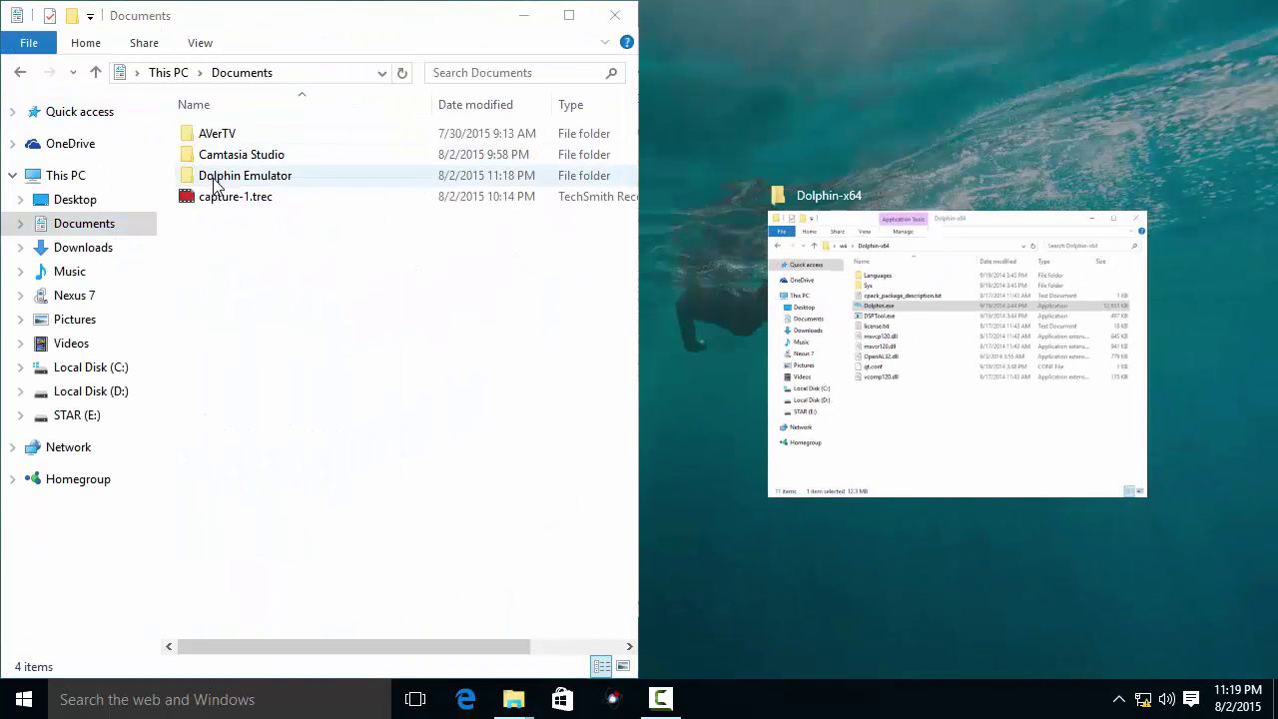
Navigate the left window to Documents\Dolphin Emulator\Wii
click(212, 184)
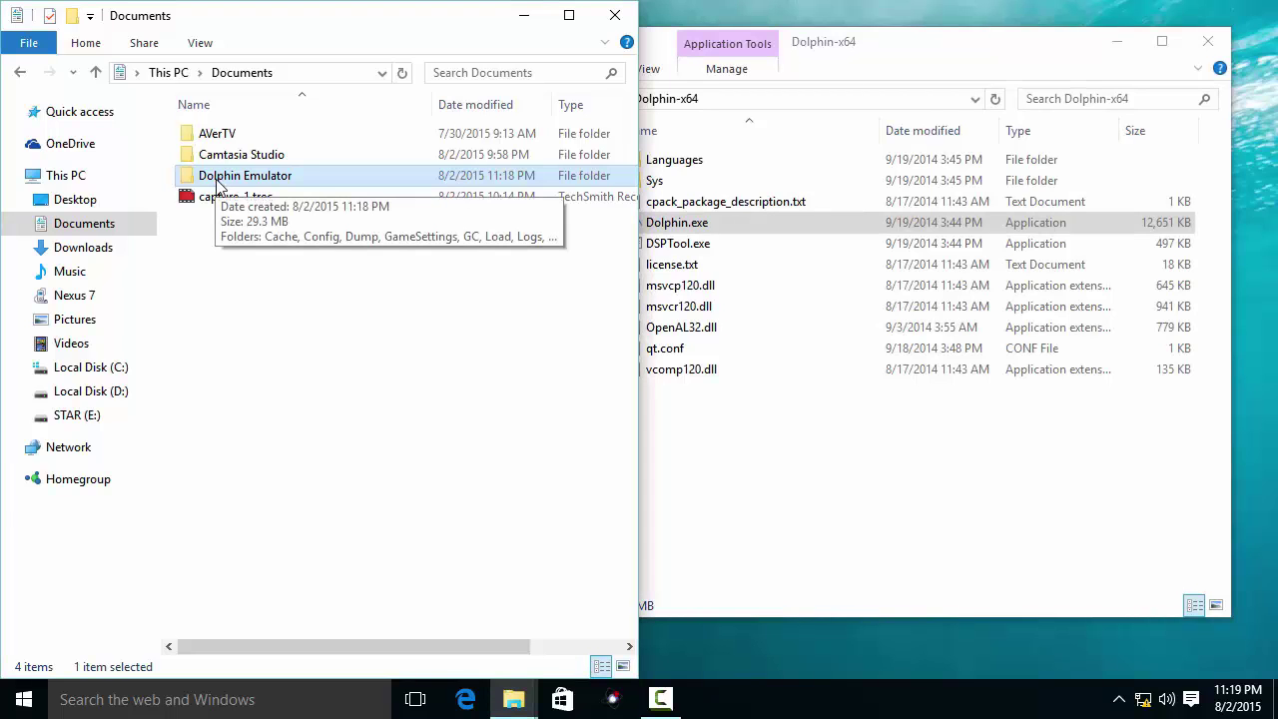
click(324, 270)
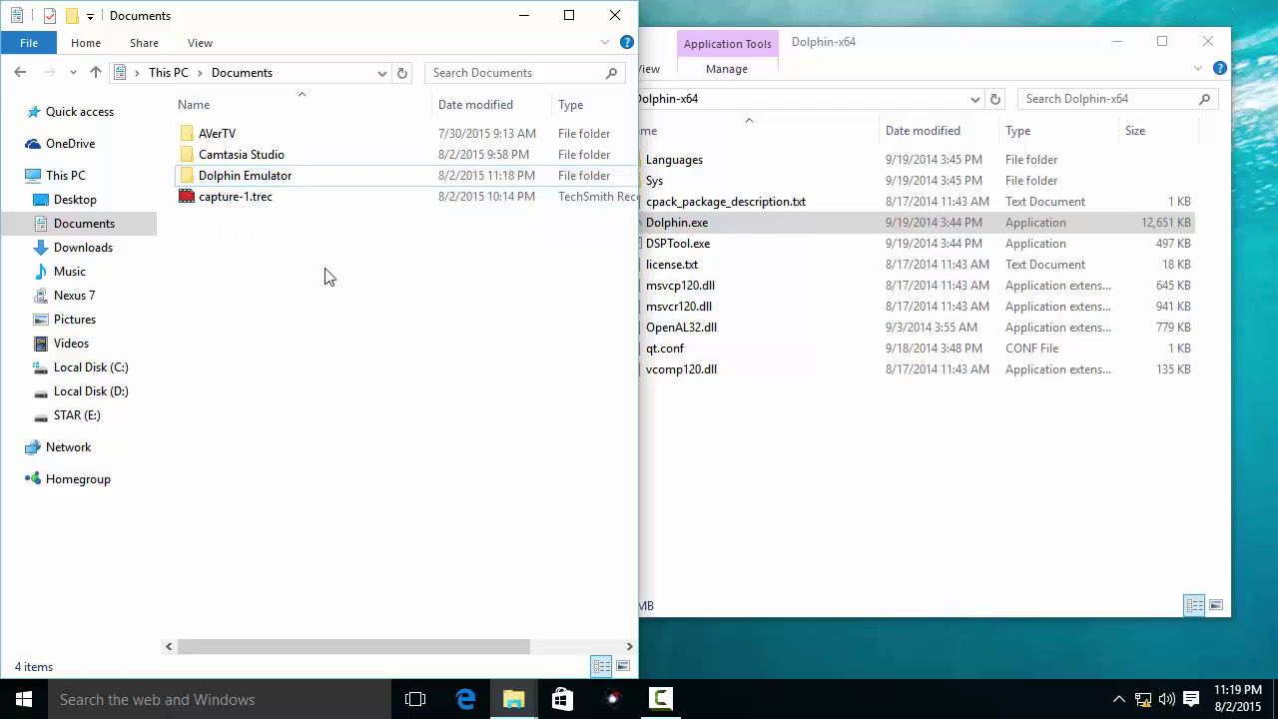
double_click(262, 183)
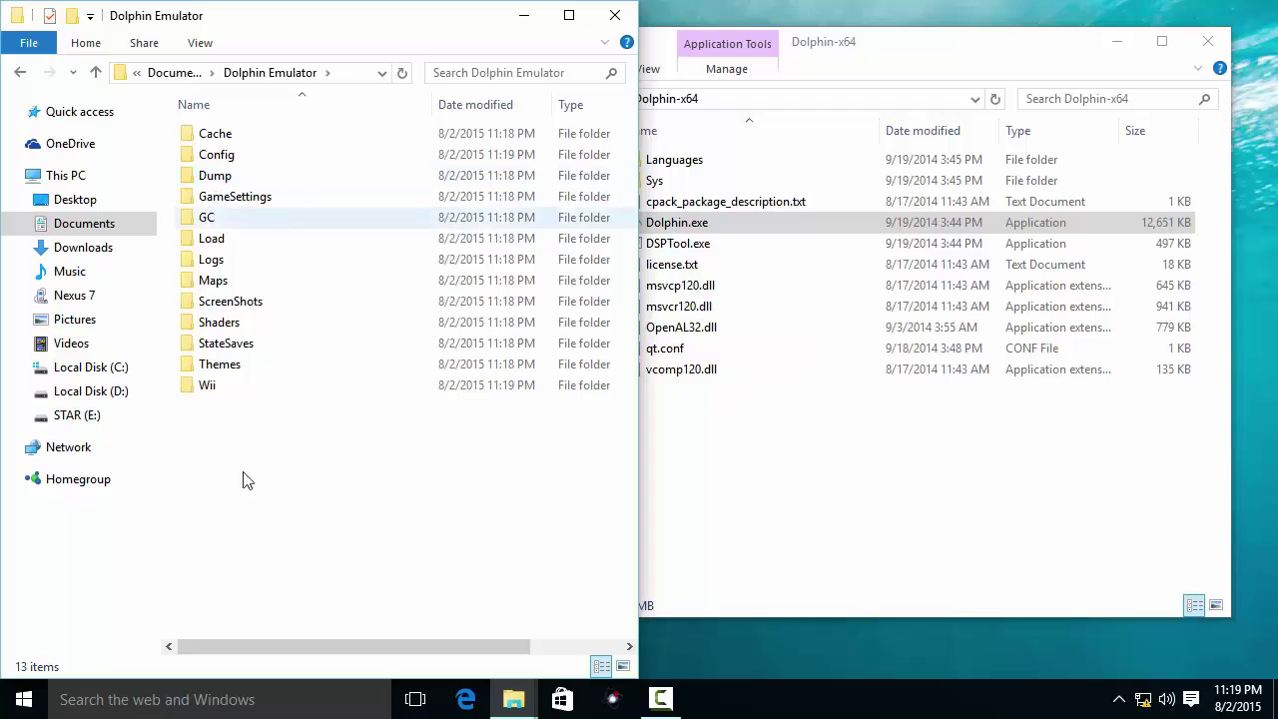
double_click(226, 388)
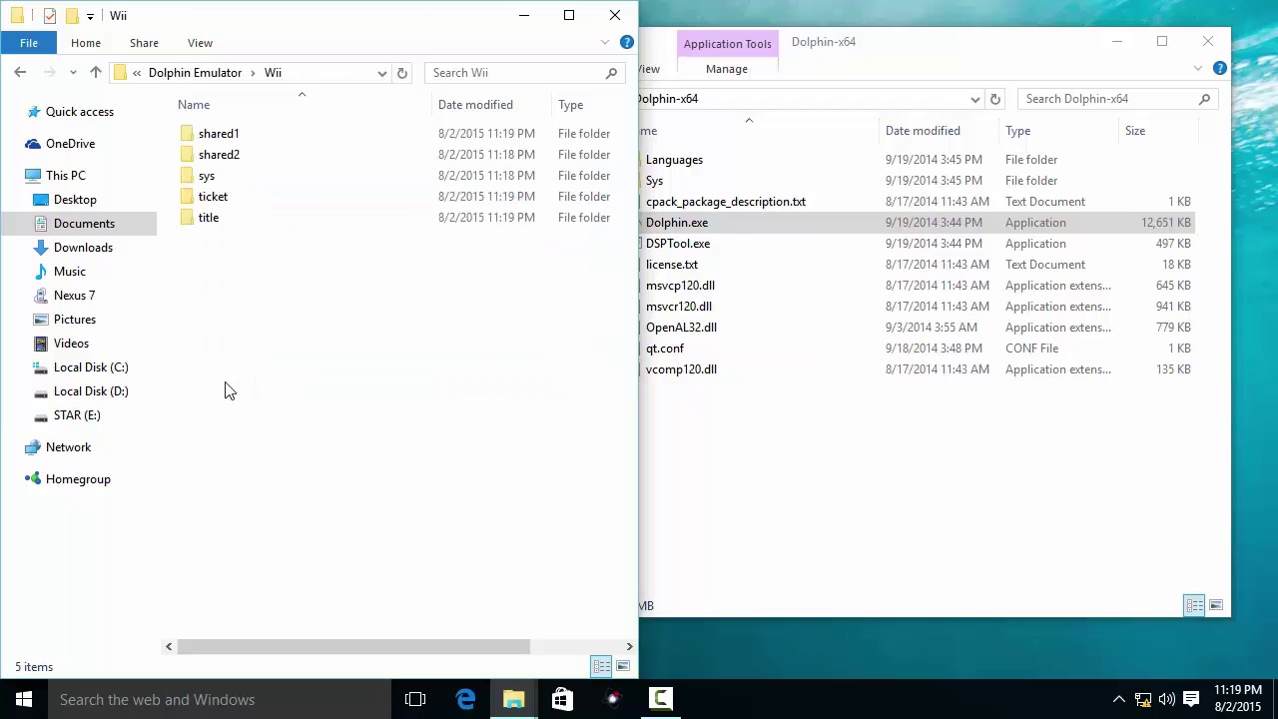
Snap the Dolphin-x64 window right and open Desktop\wii in it
click(747, 461)
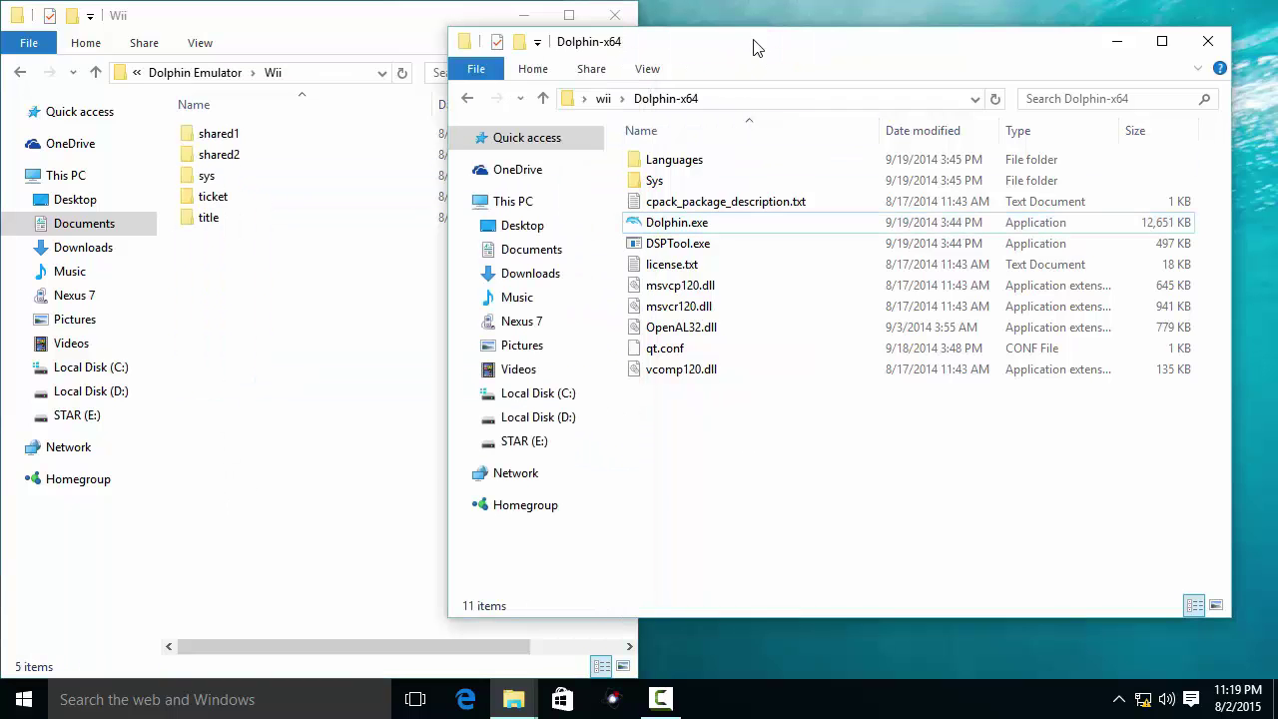
drag(756, 45, 1275, 127)
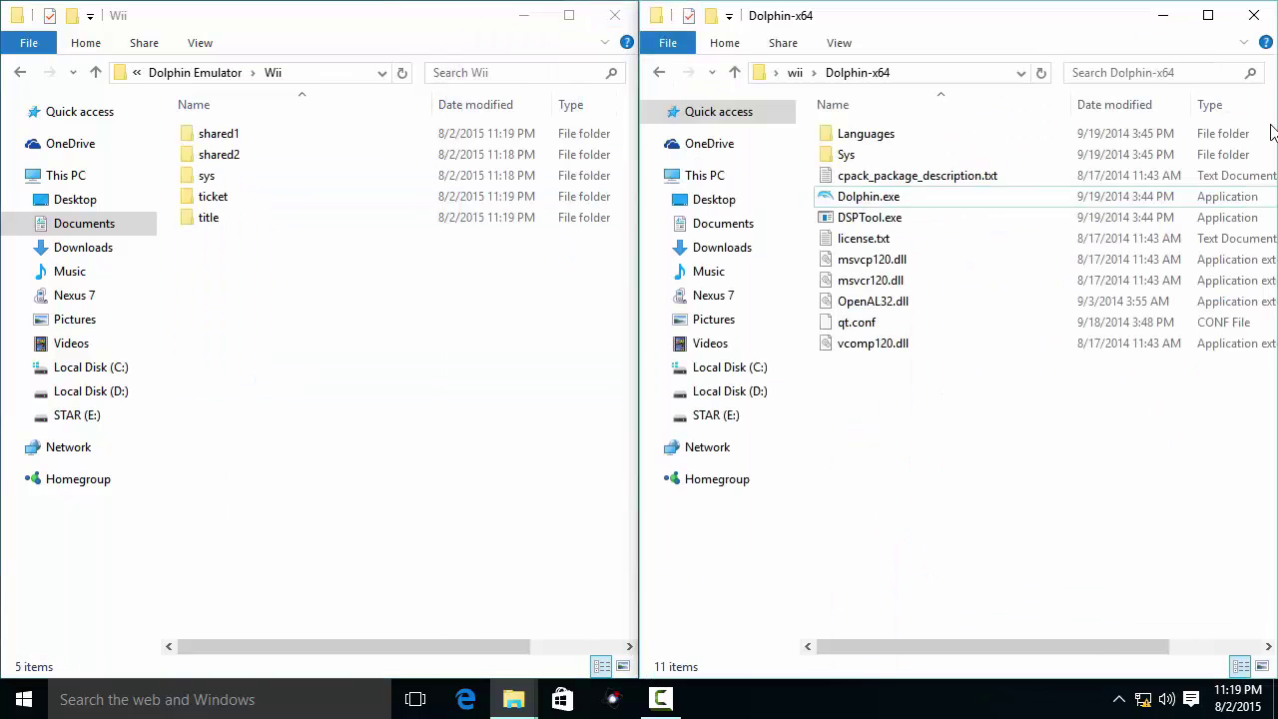
click(731, 202)
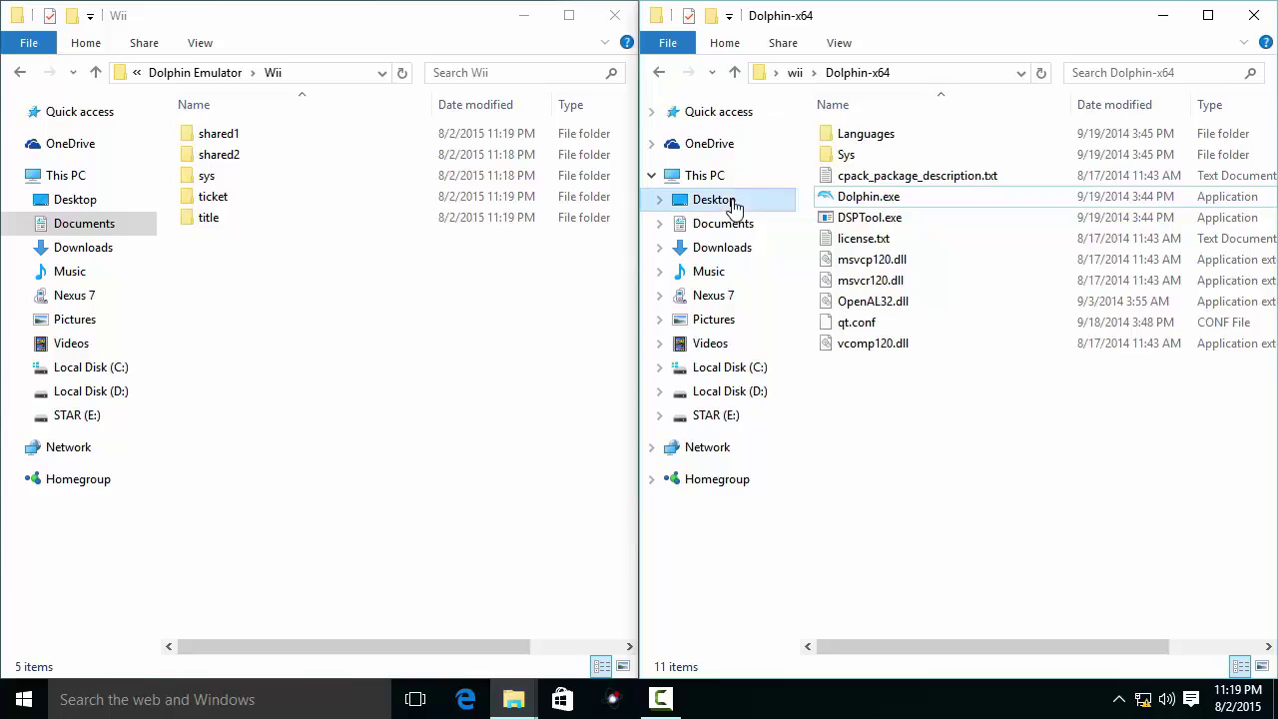
double_click(865, 156)
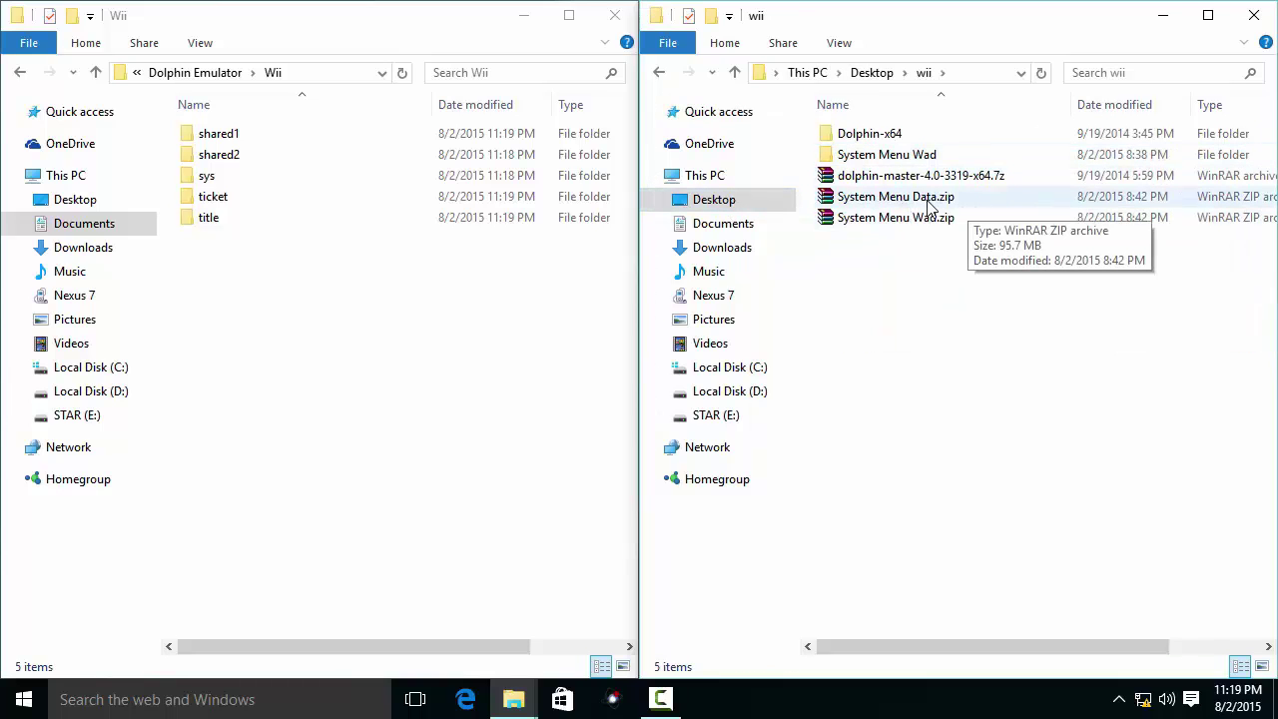
Drag the import-through-tmp folders from System Menu Data.zip into Dolphin's Wii folder, replacing existing files
double_click(931, 199)
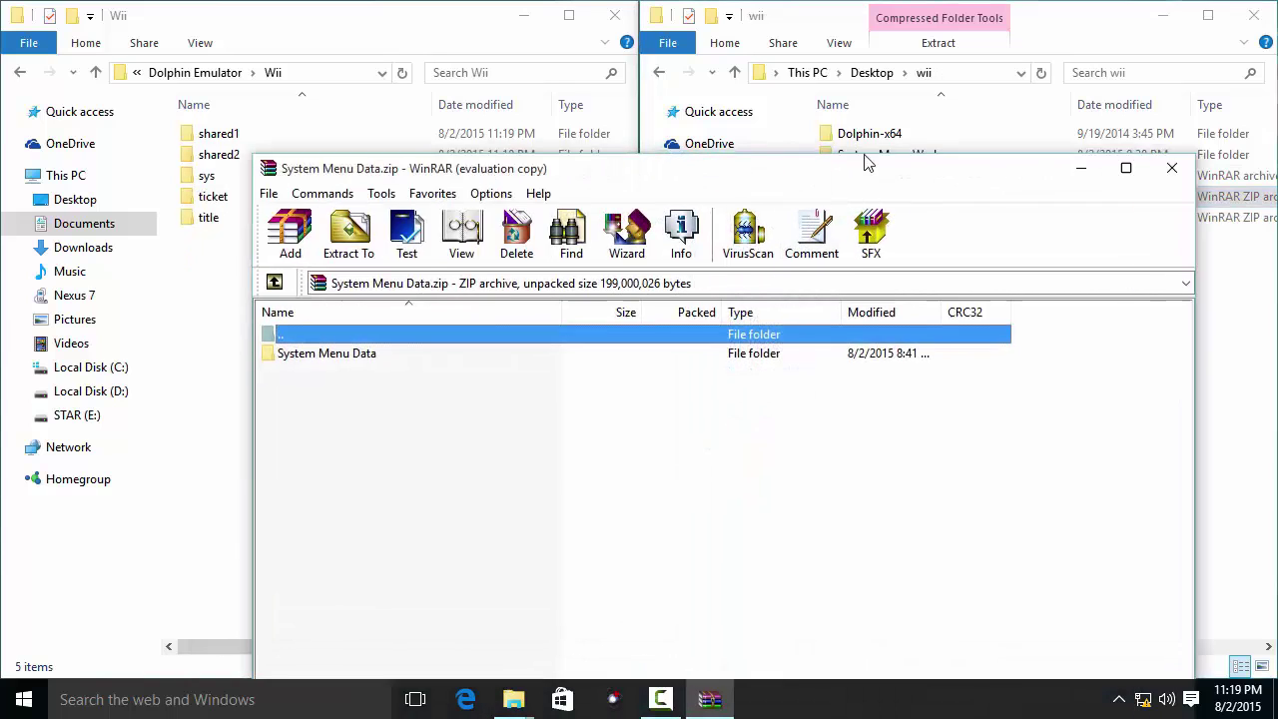
double_click(524, 324)
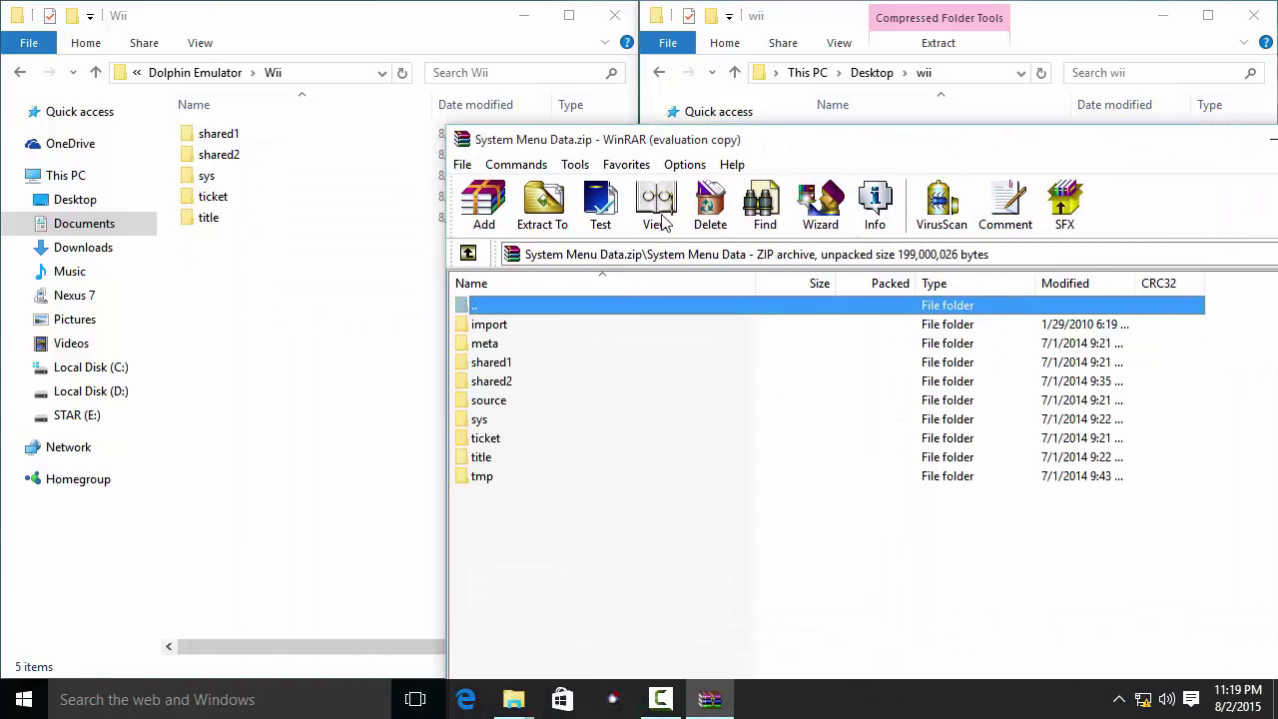
drag(723, 140, 801, 102)
drag(604, 481, 582, 300)
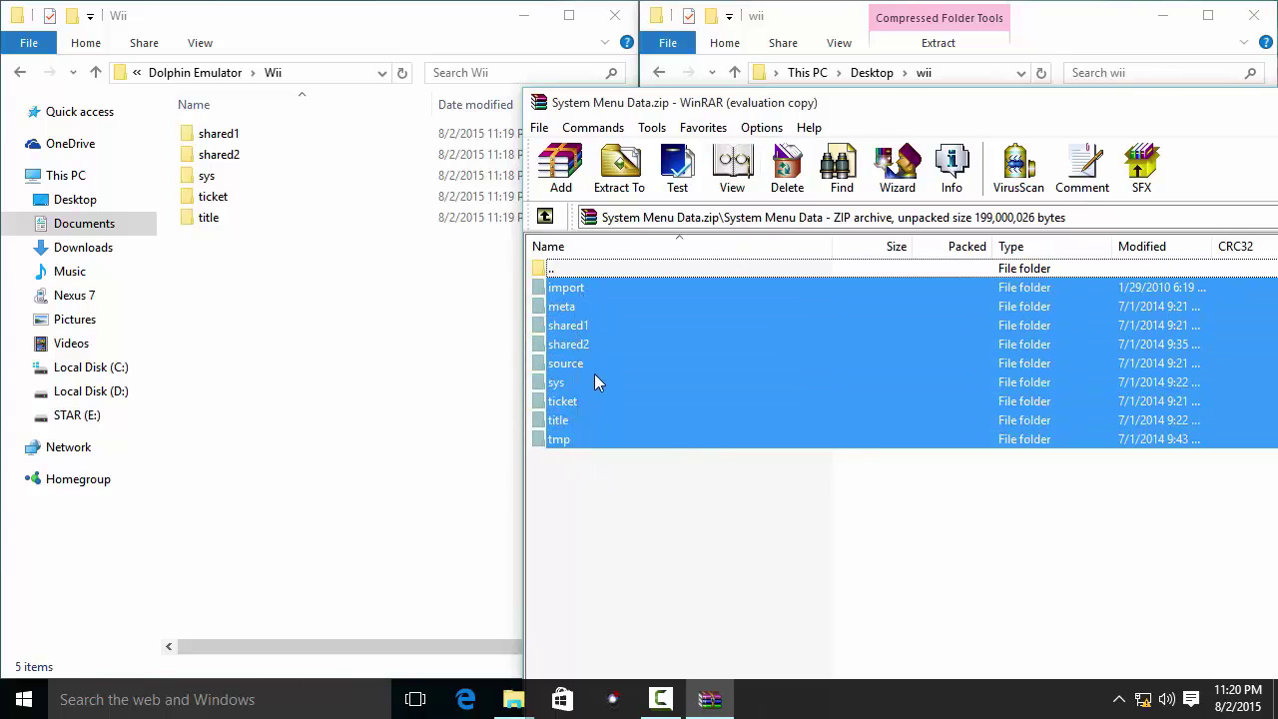
drag(362, 389, 362, 390)
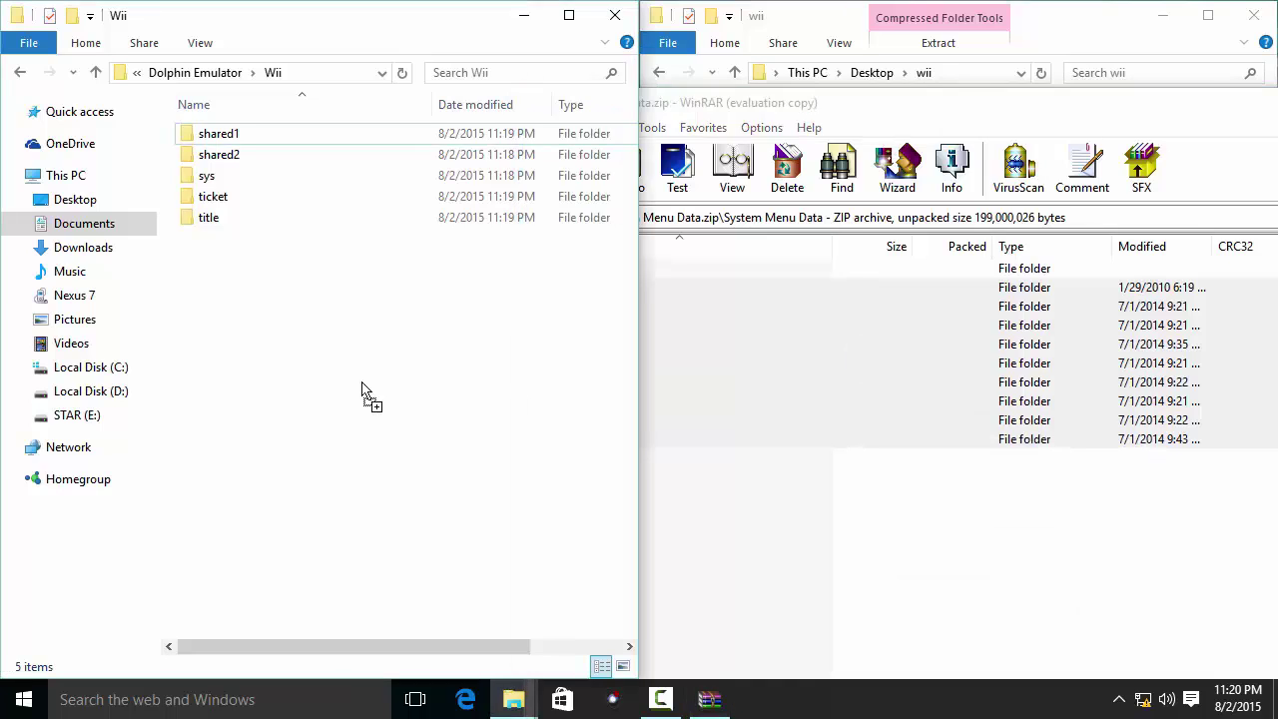
drag(362, 388, 362, 390)
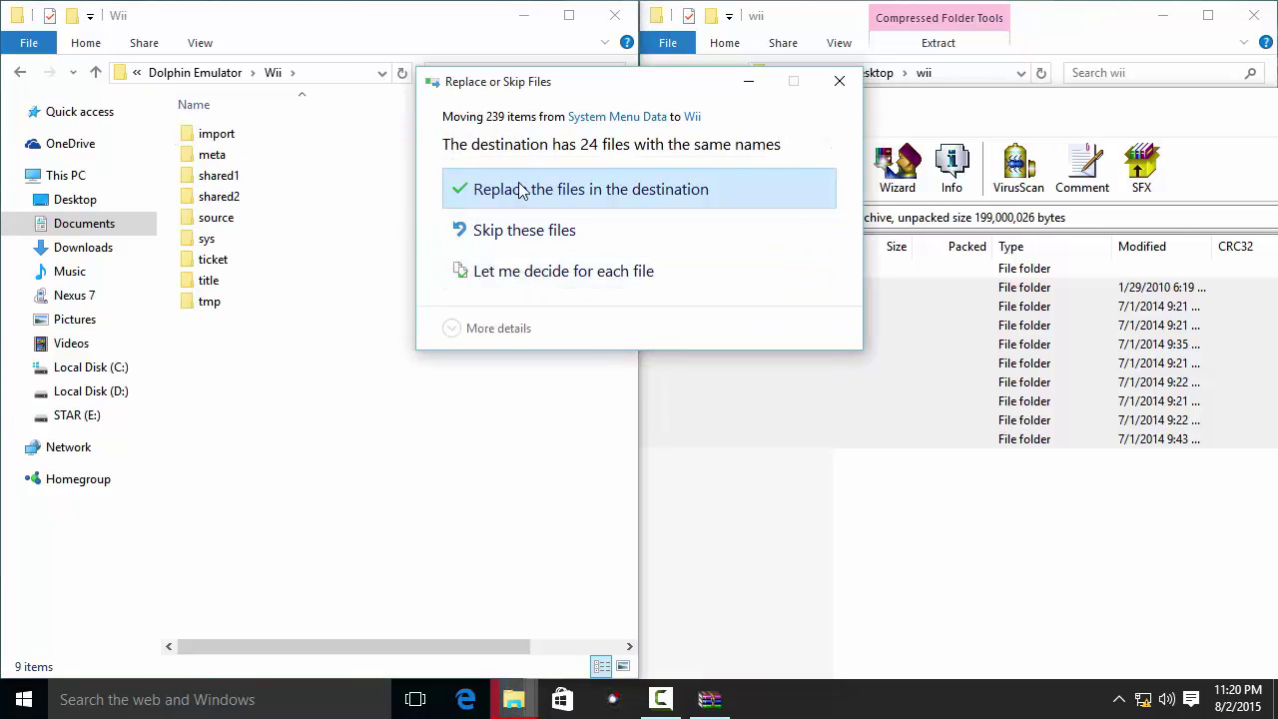
click(506, 191)
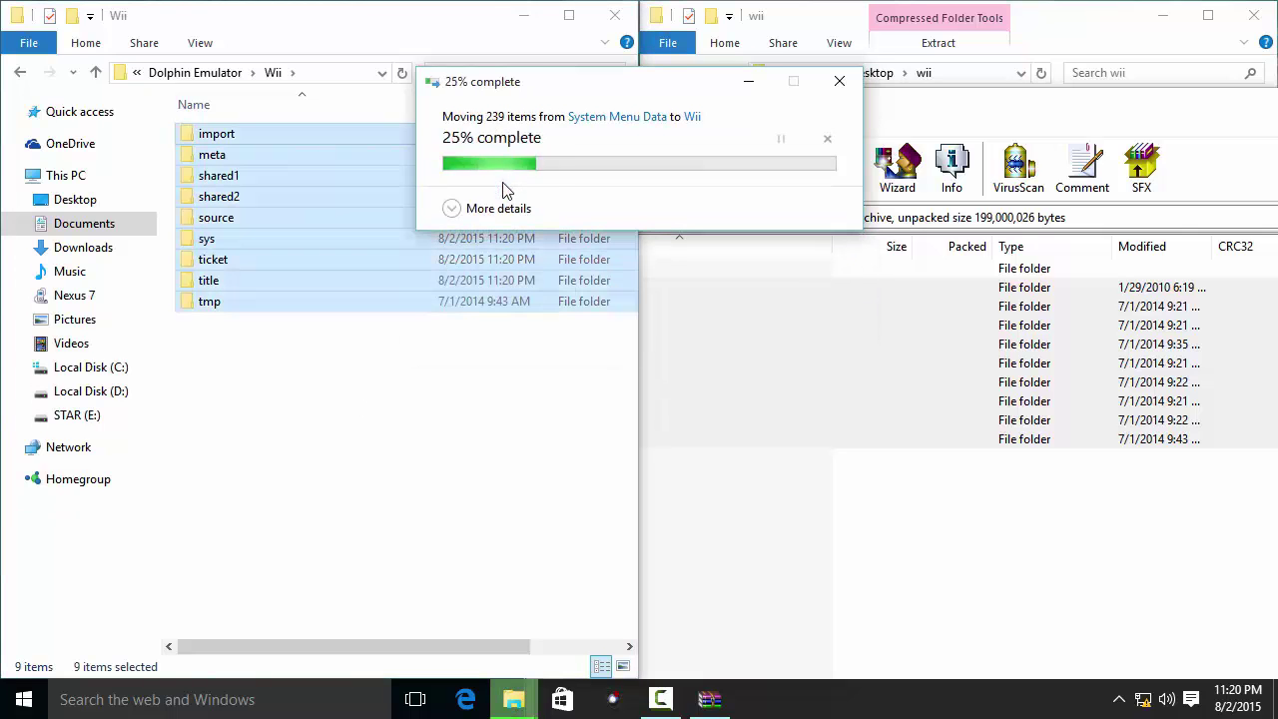
click(614, 16)
Close the WinRAR window and launch Dolphin from the Dolphin-x64 folder
drag(817, 110, 374, 112)
click(996, 106)
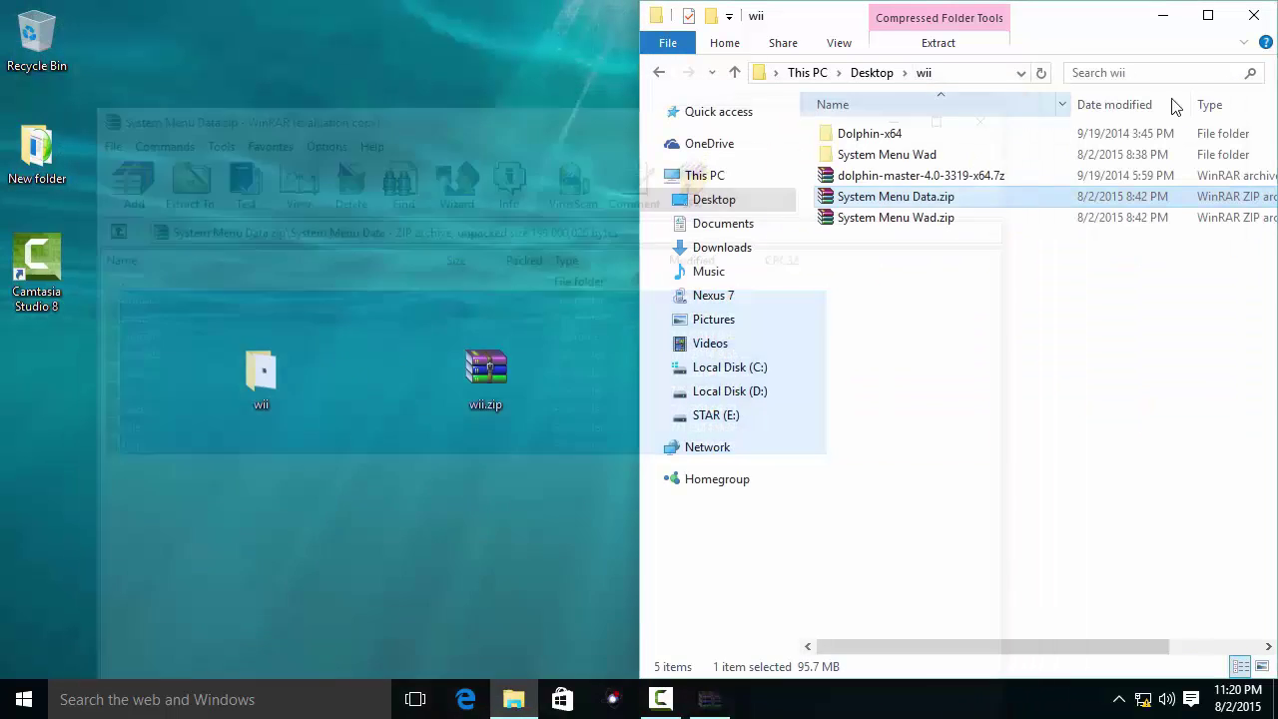
double_click(1048, 25)
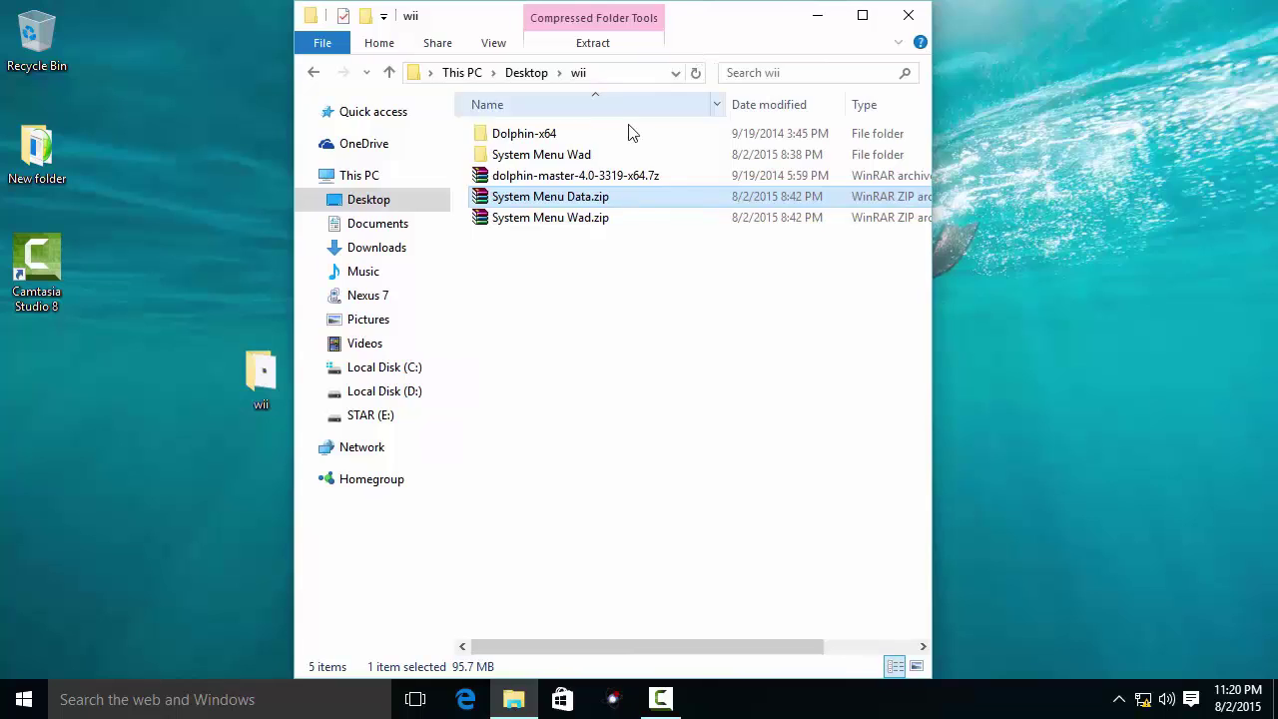
double_click(529, 154)
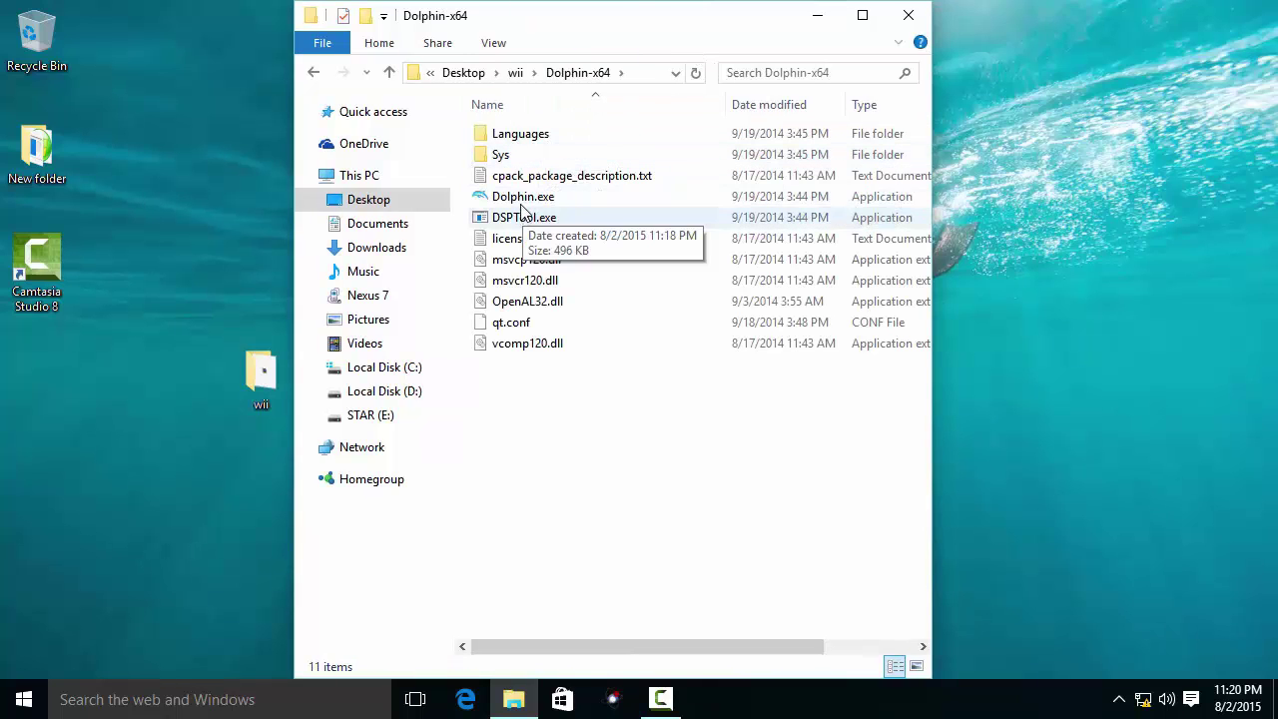
double_click(523, 196)
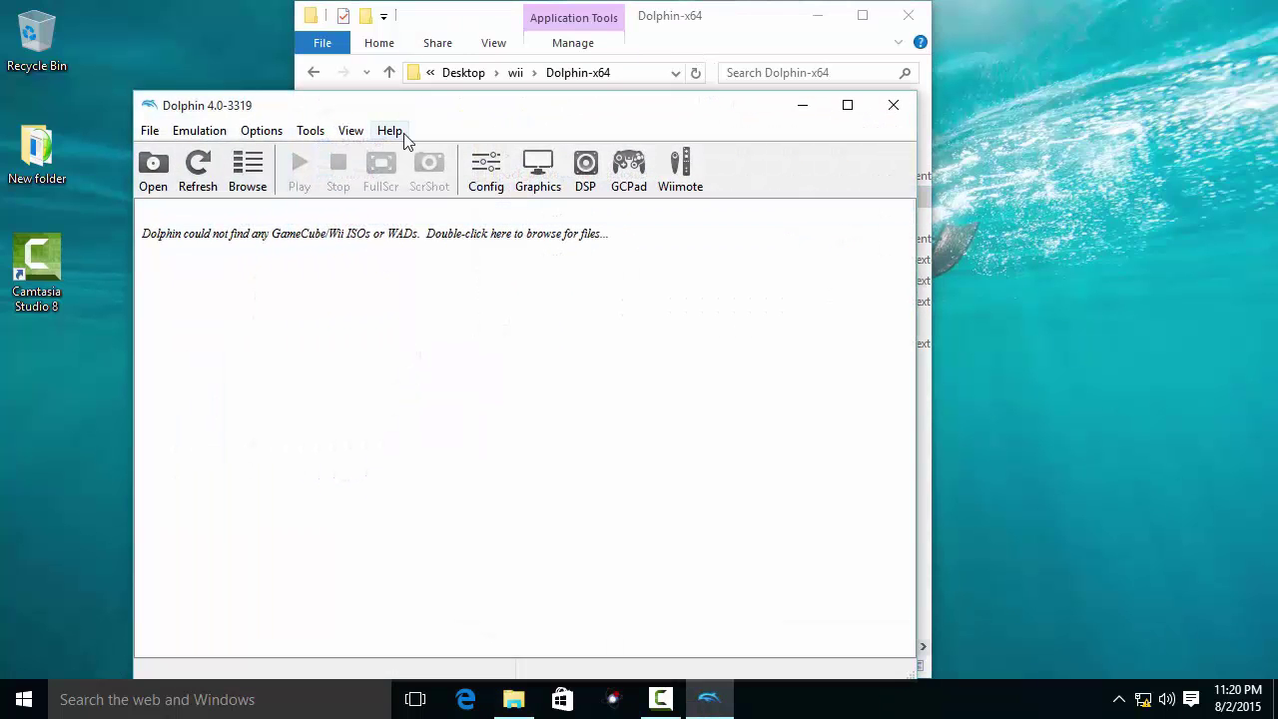
Set the graphics backend to Direct3D
click(537, 168)
click(458, 175)
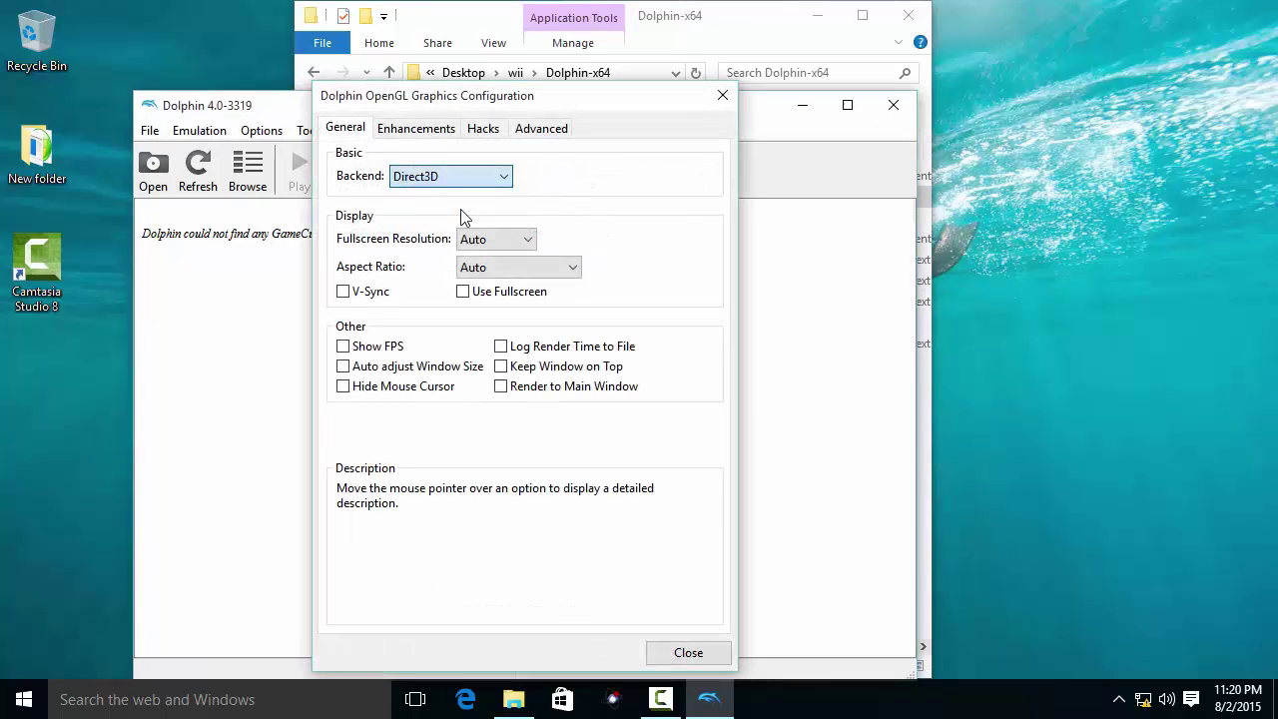
click(439, 206)
click(657, 654)
Set the Default ISO path to E:\Games\Wii\Games\-Brawl.iso and save the configuration
click(484, 180)
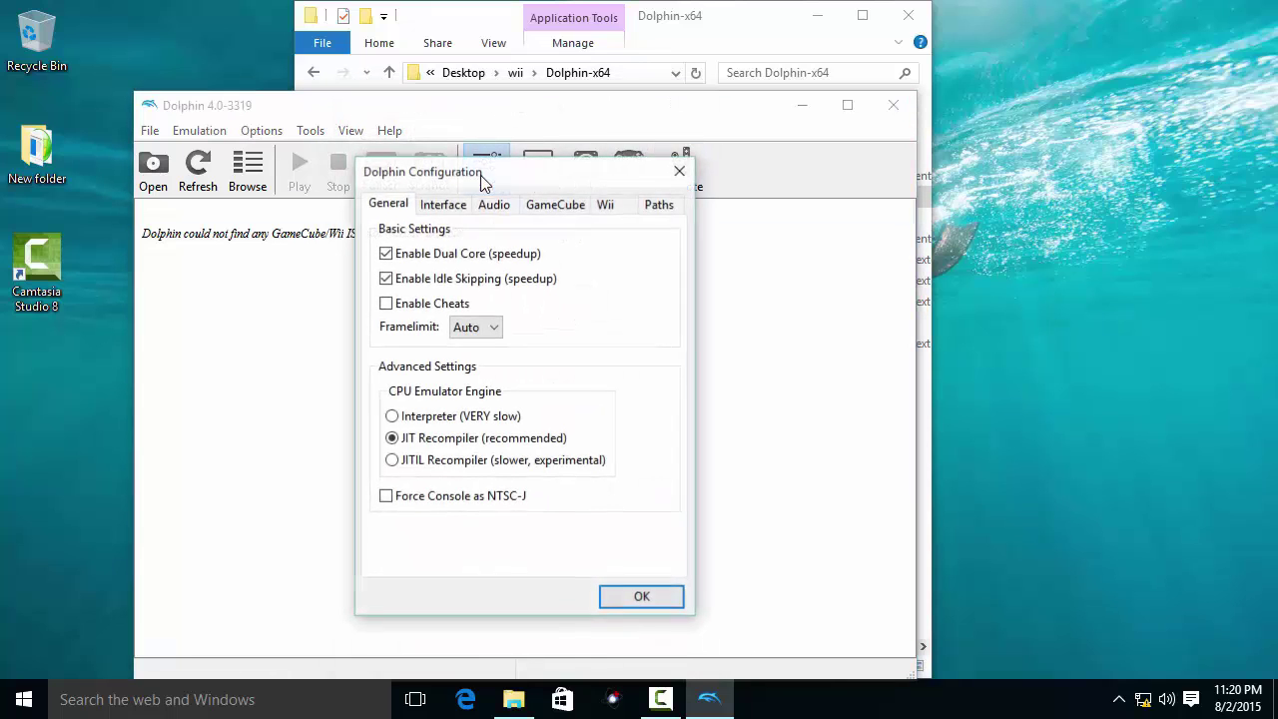
click(660, 209)
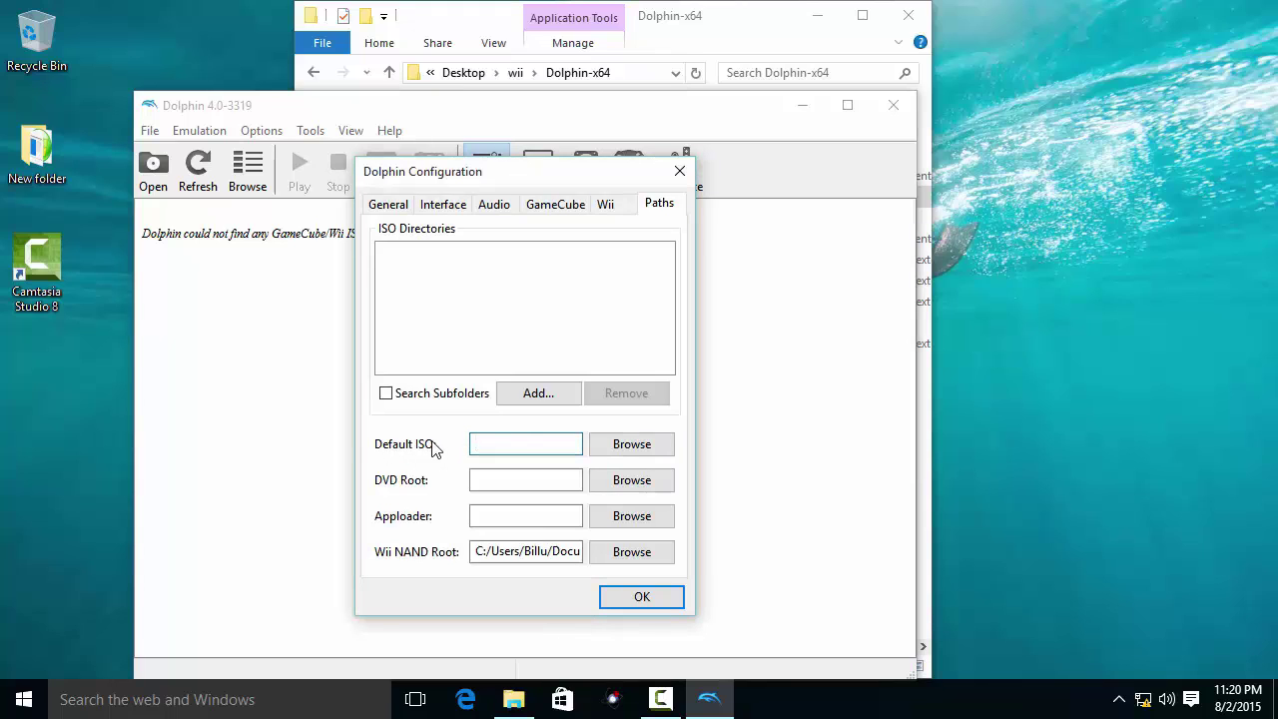
click(628, 449)
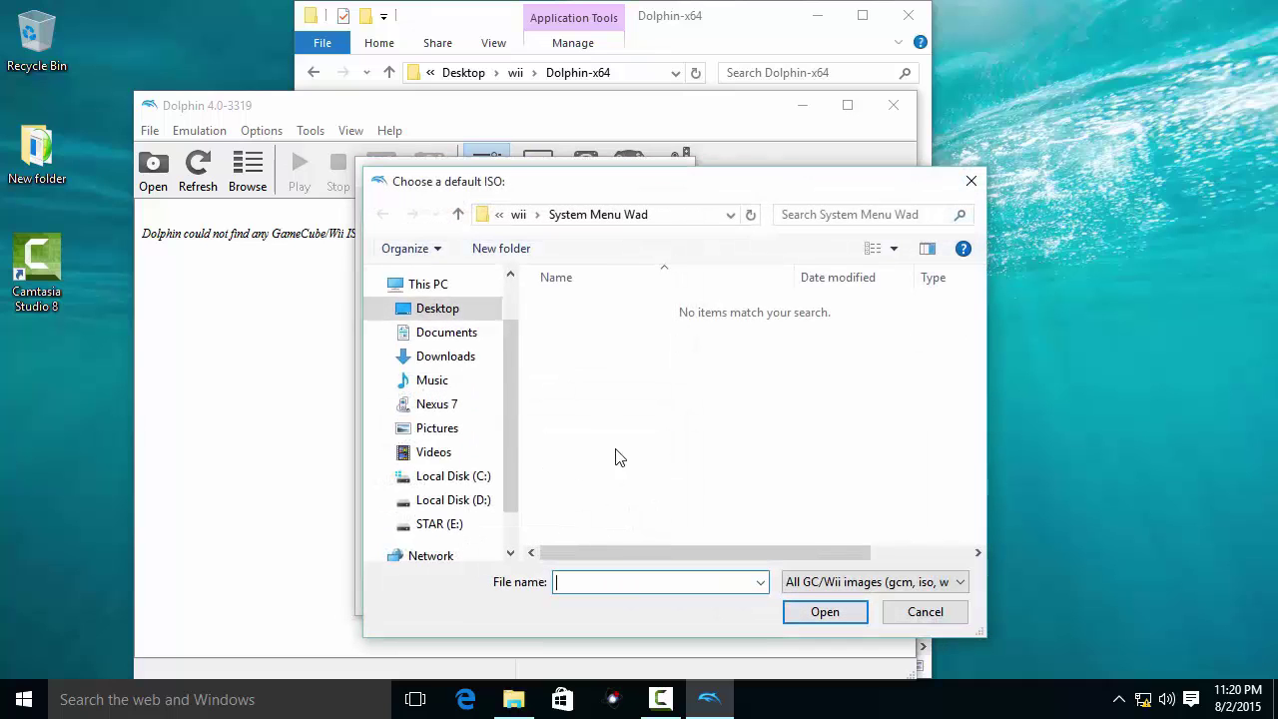
click(437, 523)
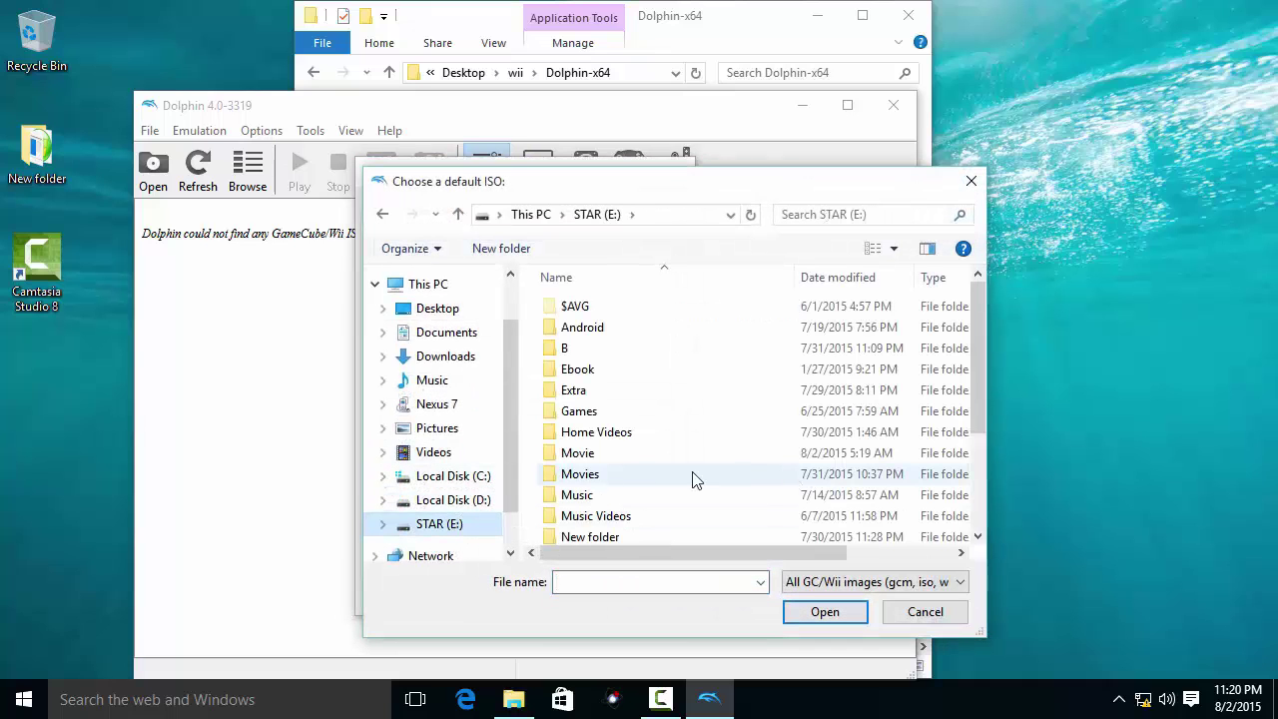
double_click(589, 411)
double_click(587, 435)
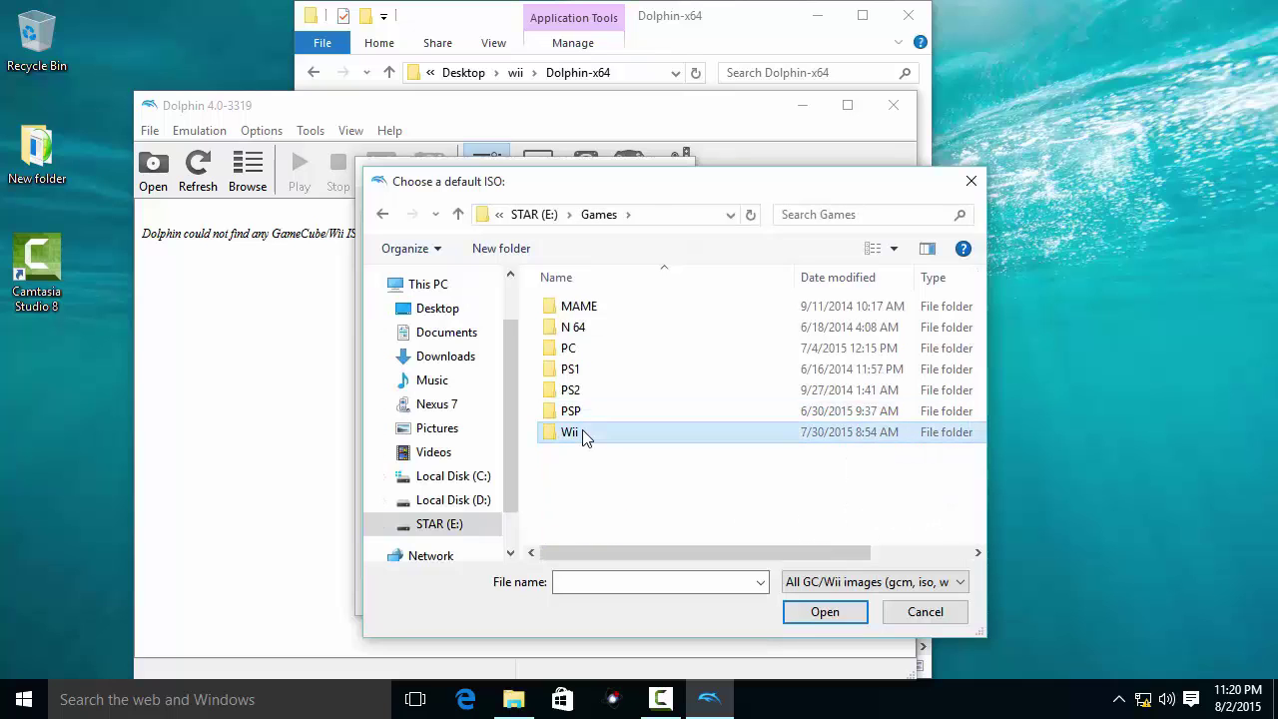
double_click(577, 390)
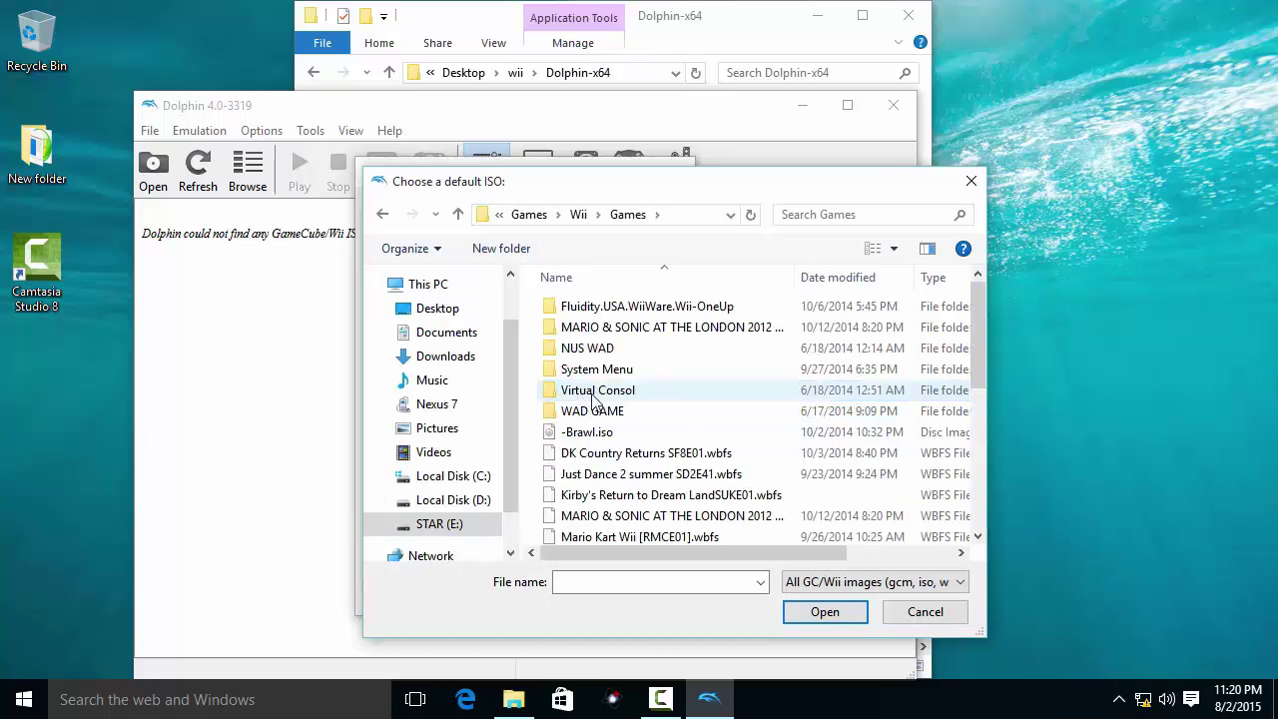
double_click(606, 433)
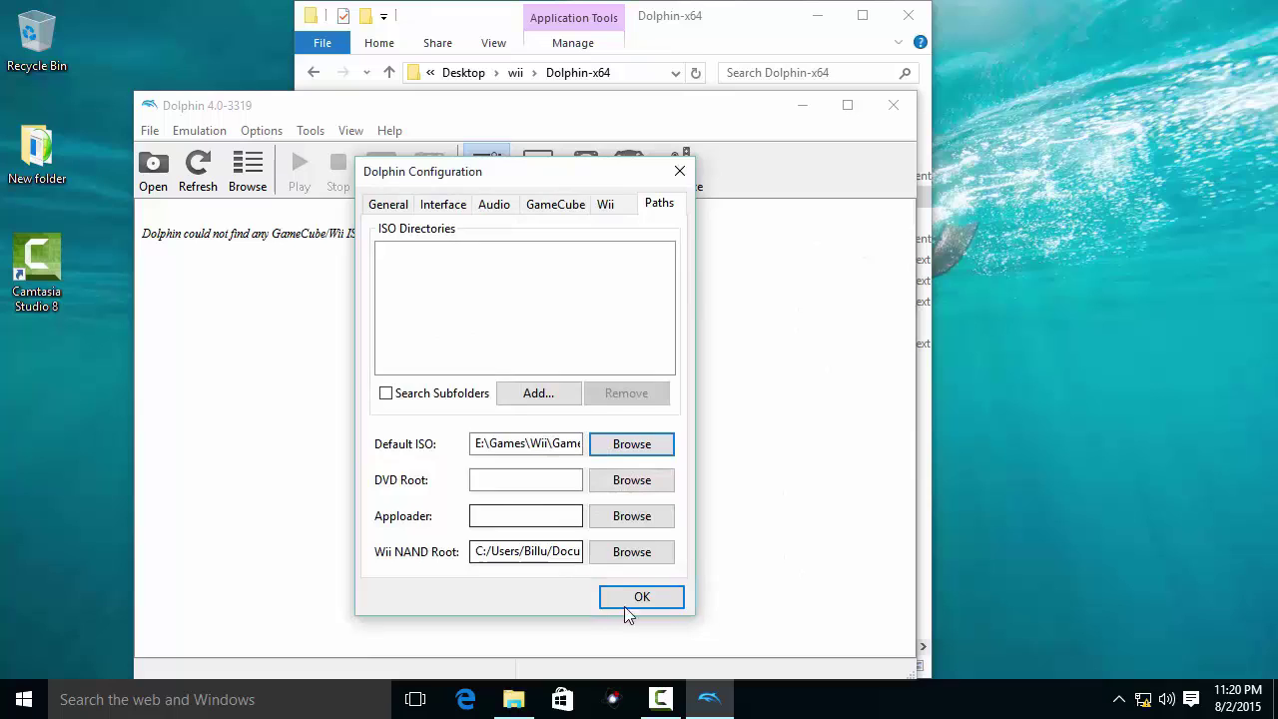
click(638, 603)
Boot Wii System Menu 513E and start Super Smash Bros. Brawl from the Disc Channel
click(302, 134)
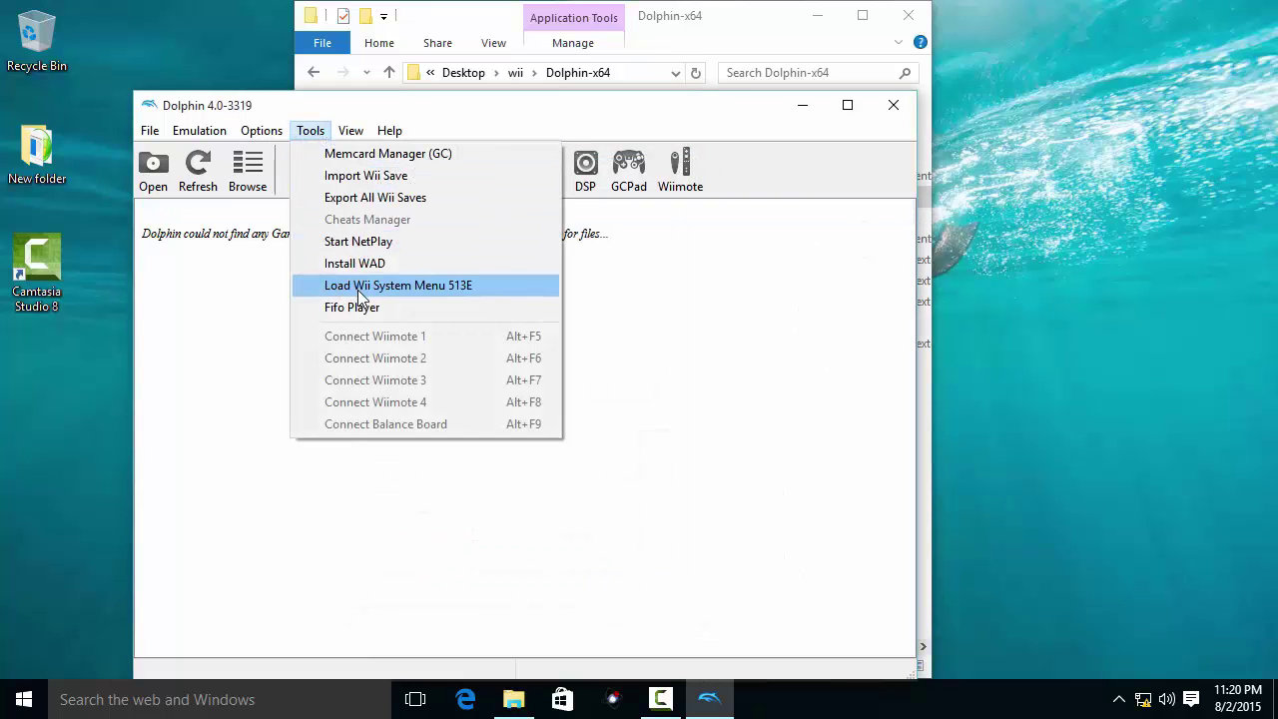
click(414, 285)
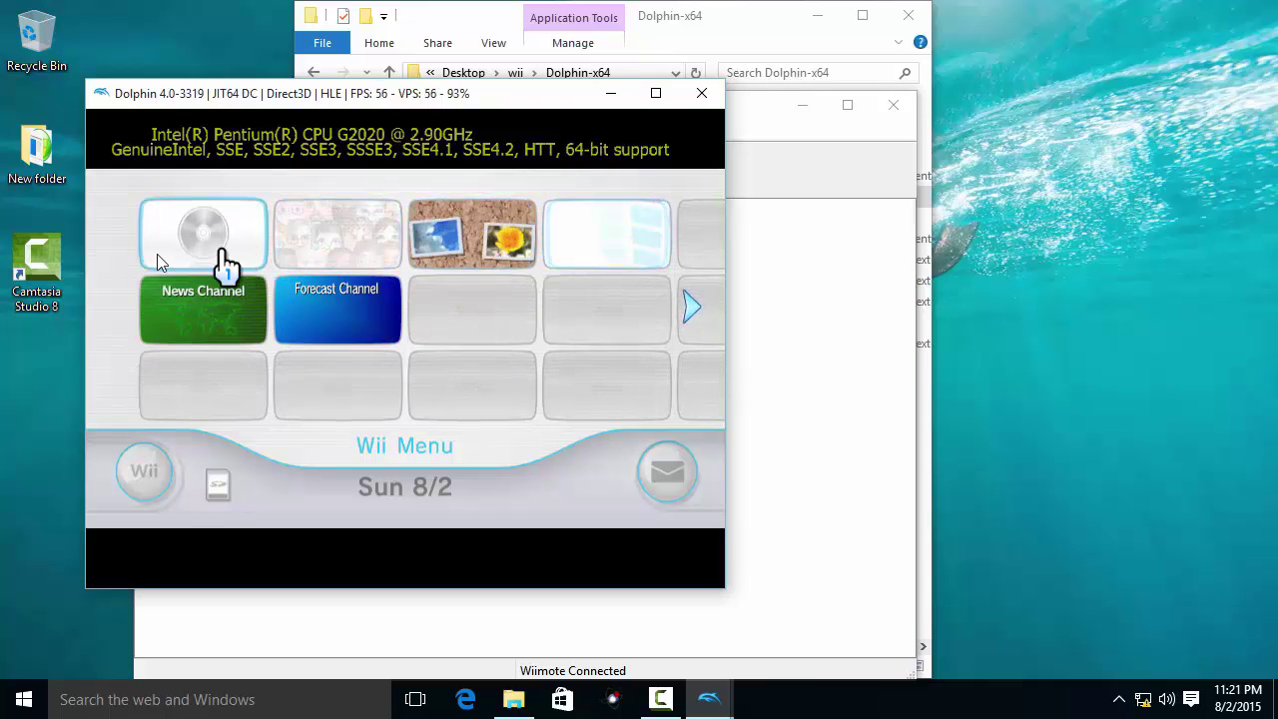
click(186, 243)
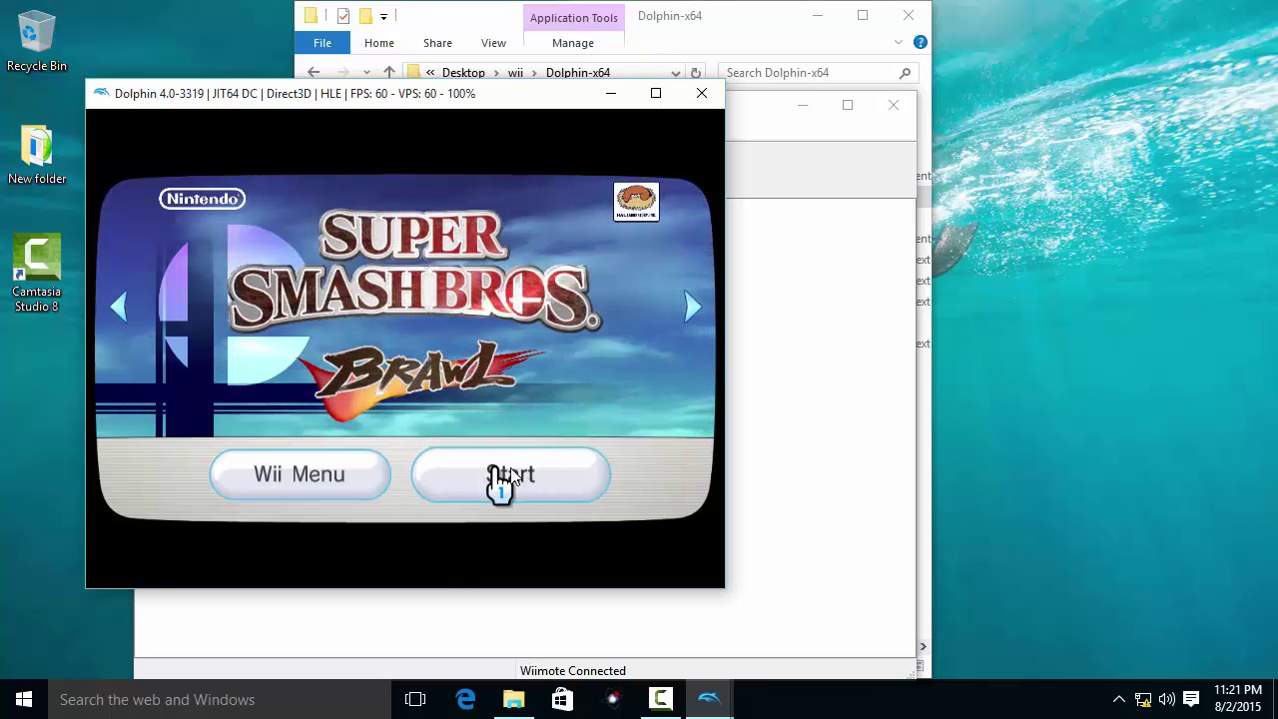
click(287, 392)
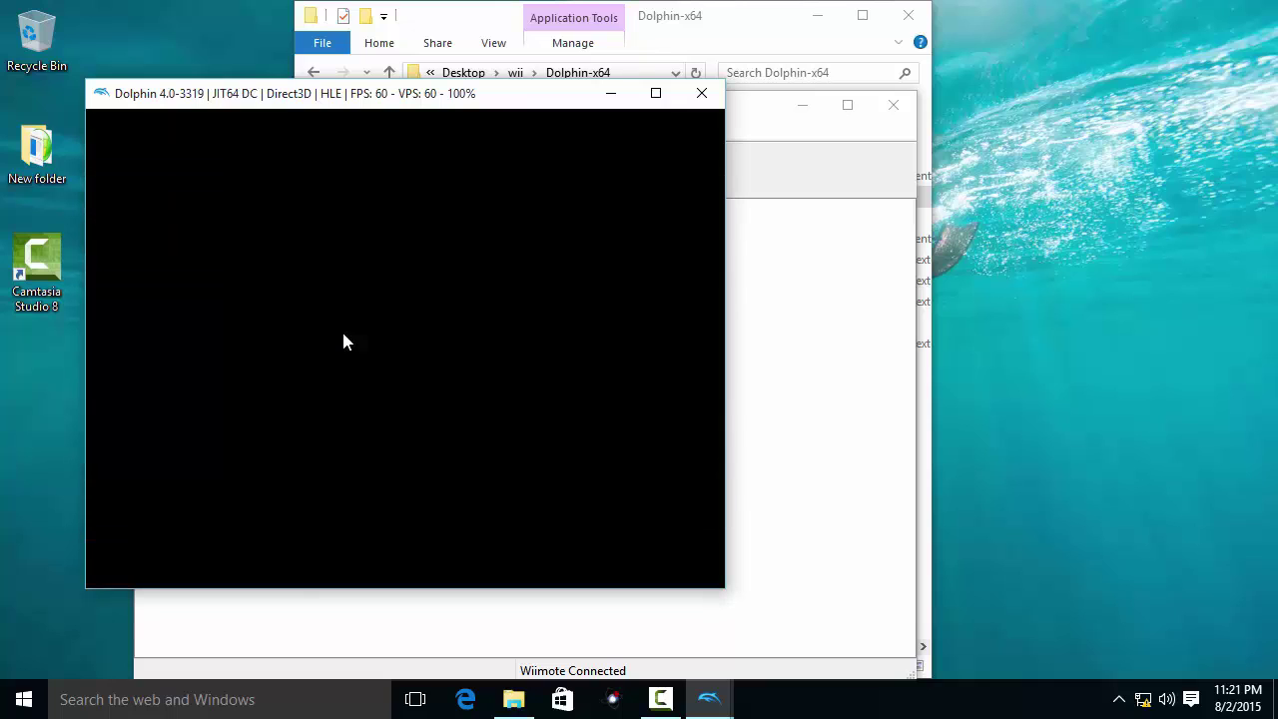
Decline the save, return to the Wii Menu via HOME, and close the emulation window
key(Right)
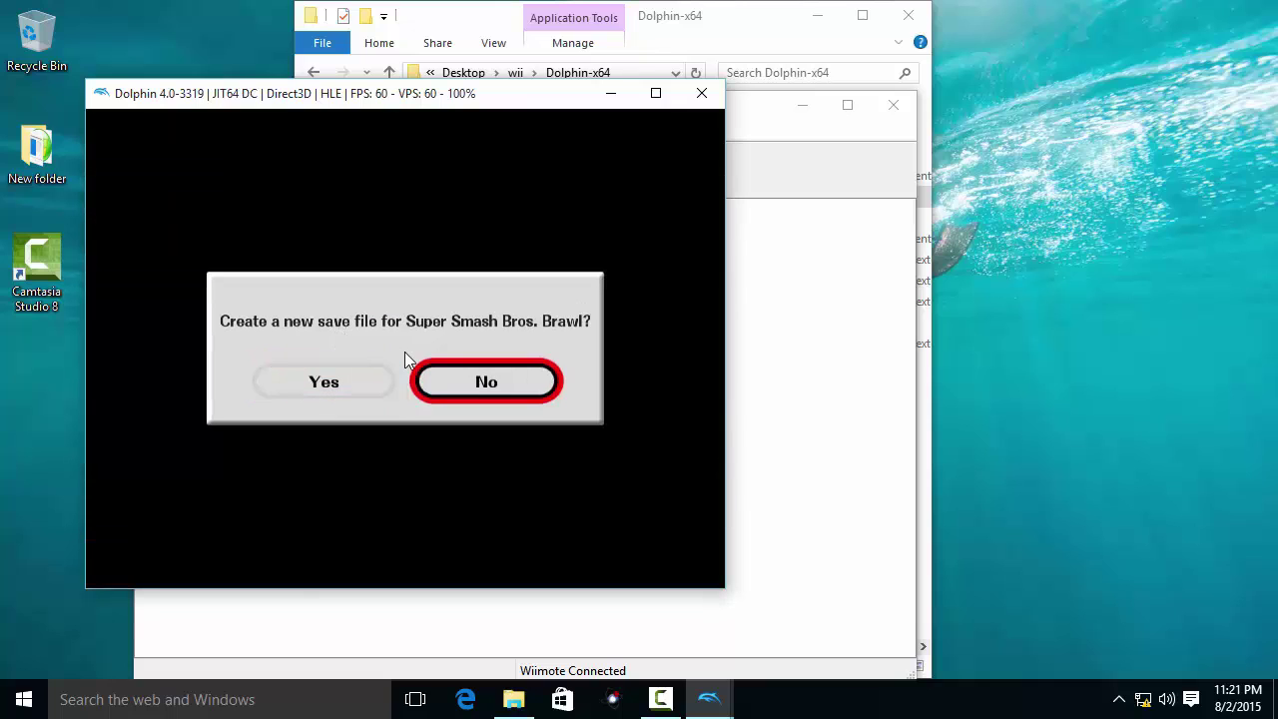
key(Return)
click(227, 354)
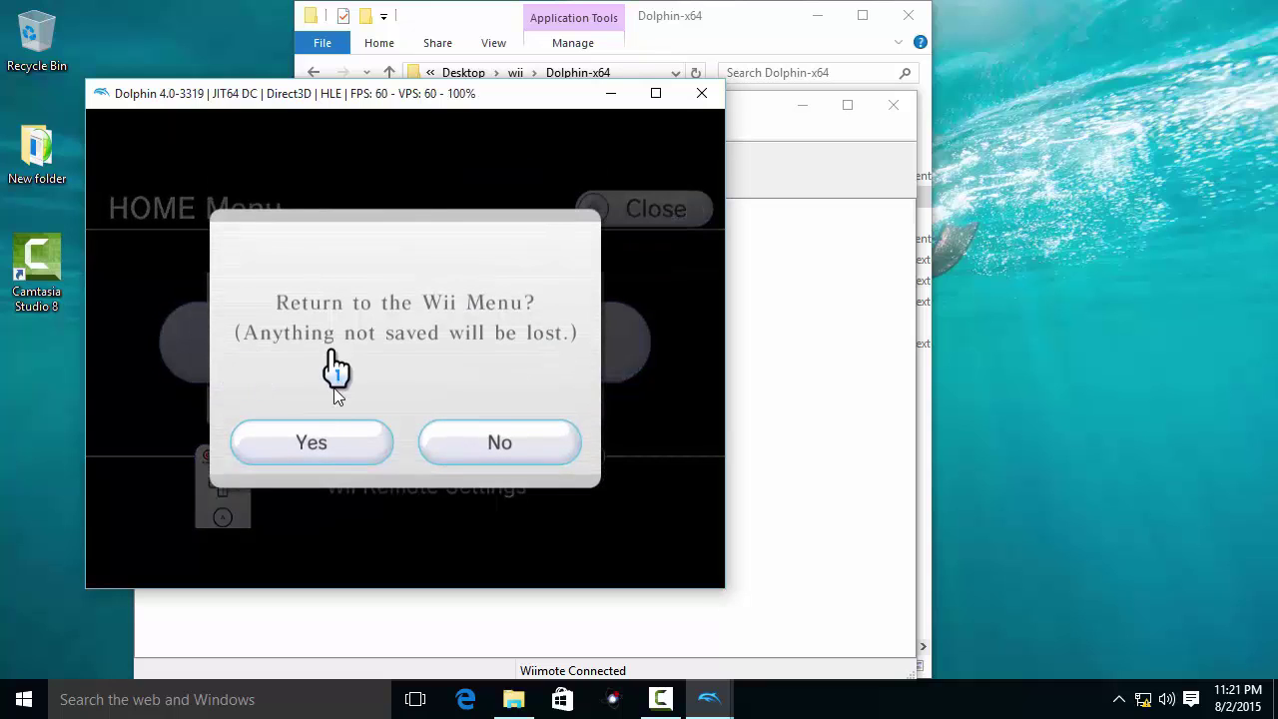
click(323, 444)
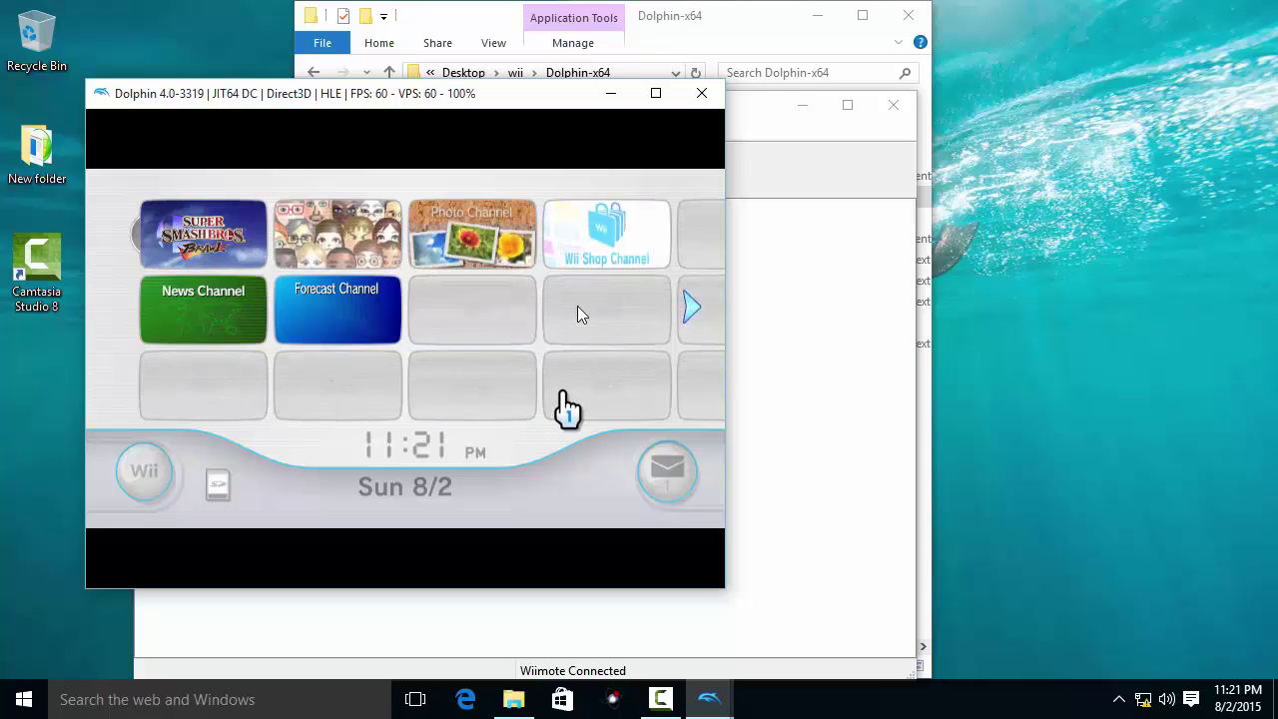
click(702, 92)
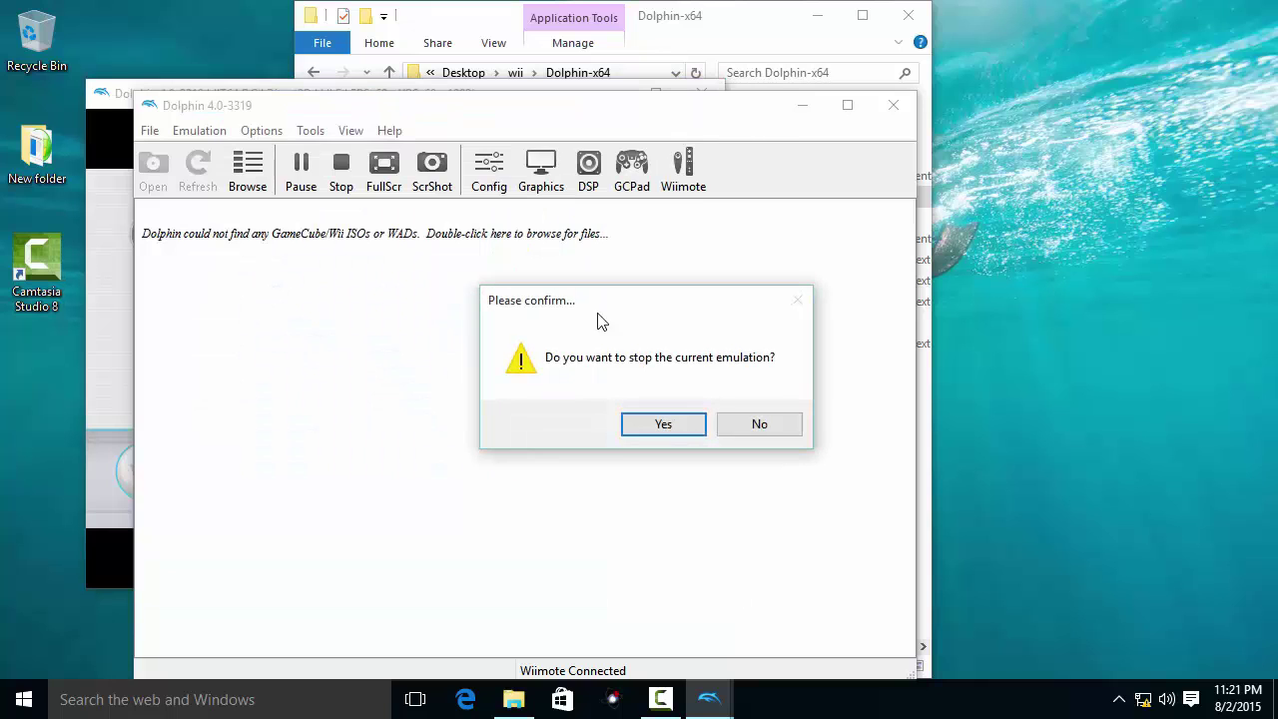
Stop emulation and install Contra ReBirth NTSC.wad from E:\Games\Wii\Games\WAD GAME
click(663, 423)
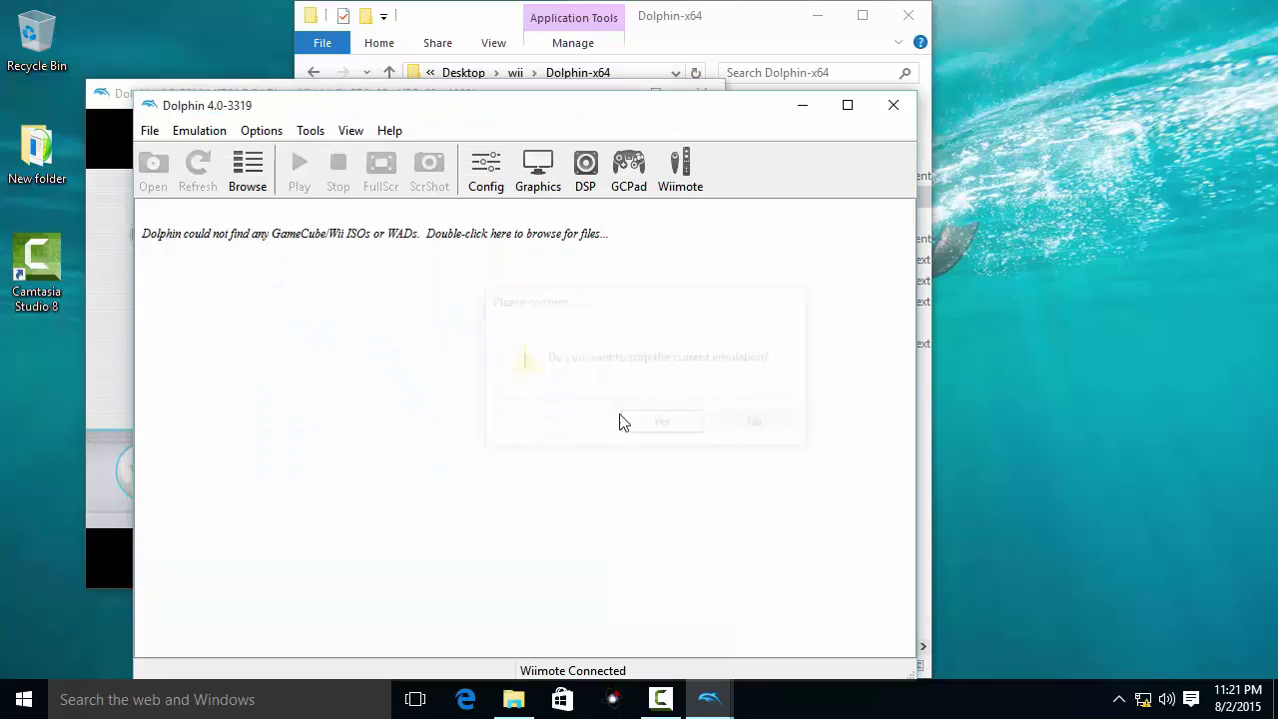
click(311, 131)
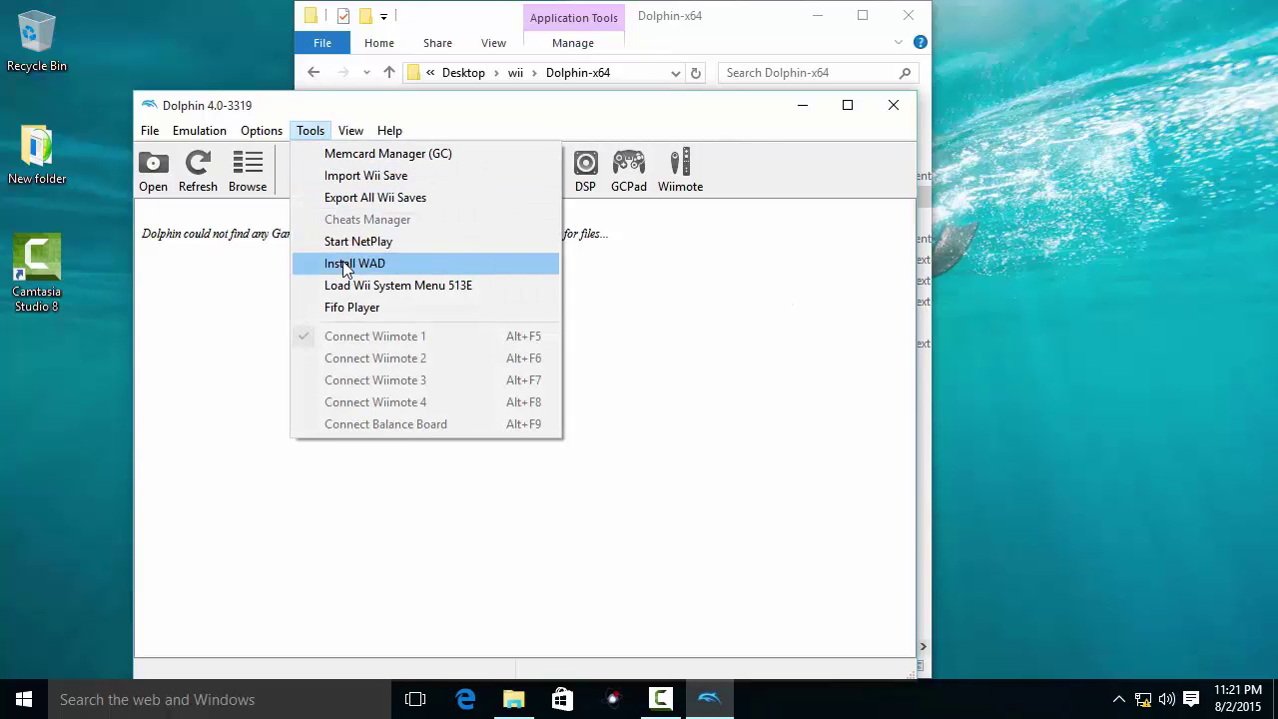
click(323, 262)
click(214, 501)
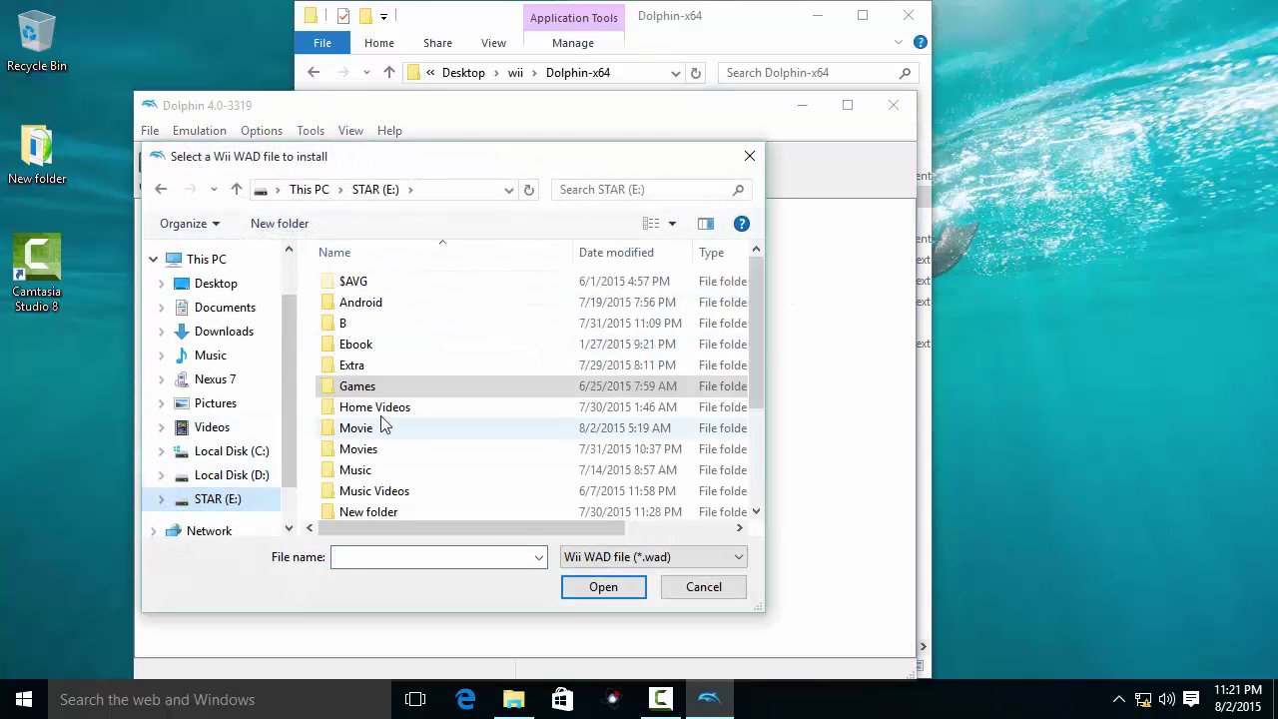
double_click(379, 388)
double_click(375, 408)
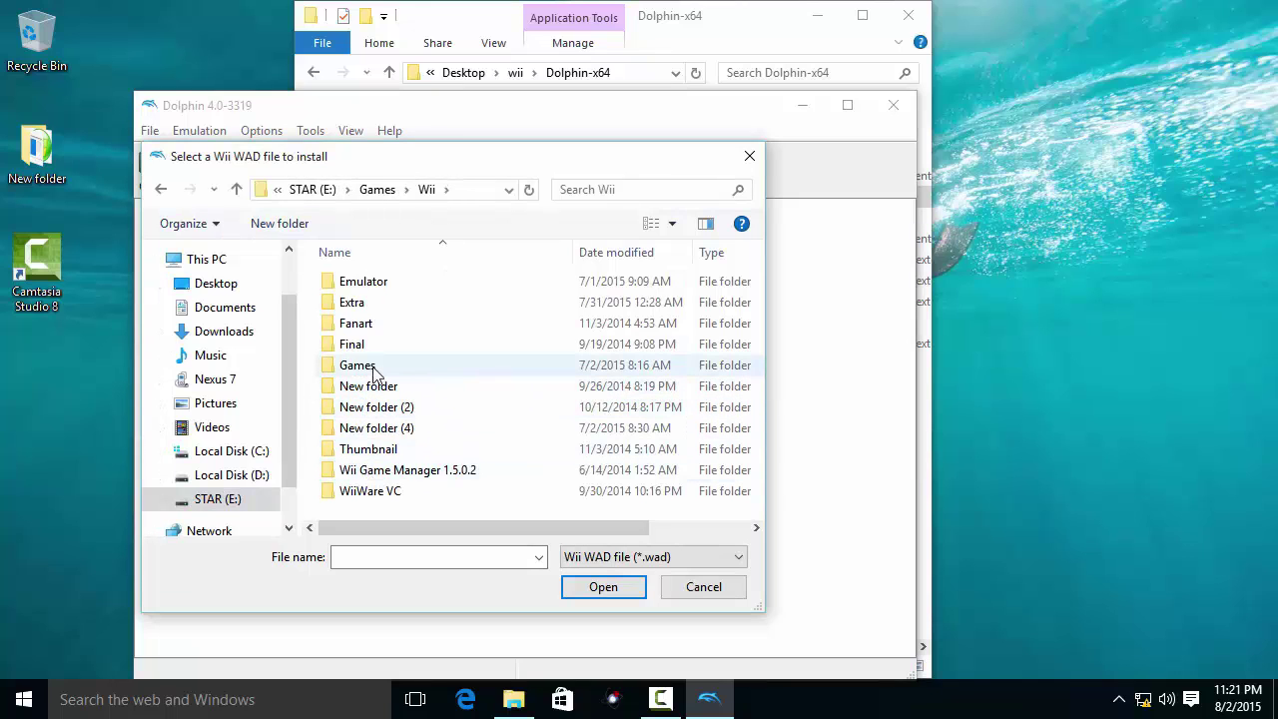
double_click(376, 367)
double_click(374, 390)
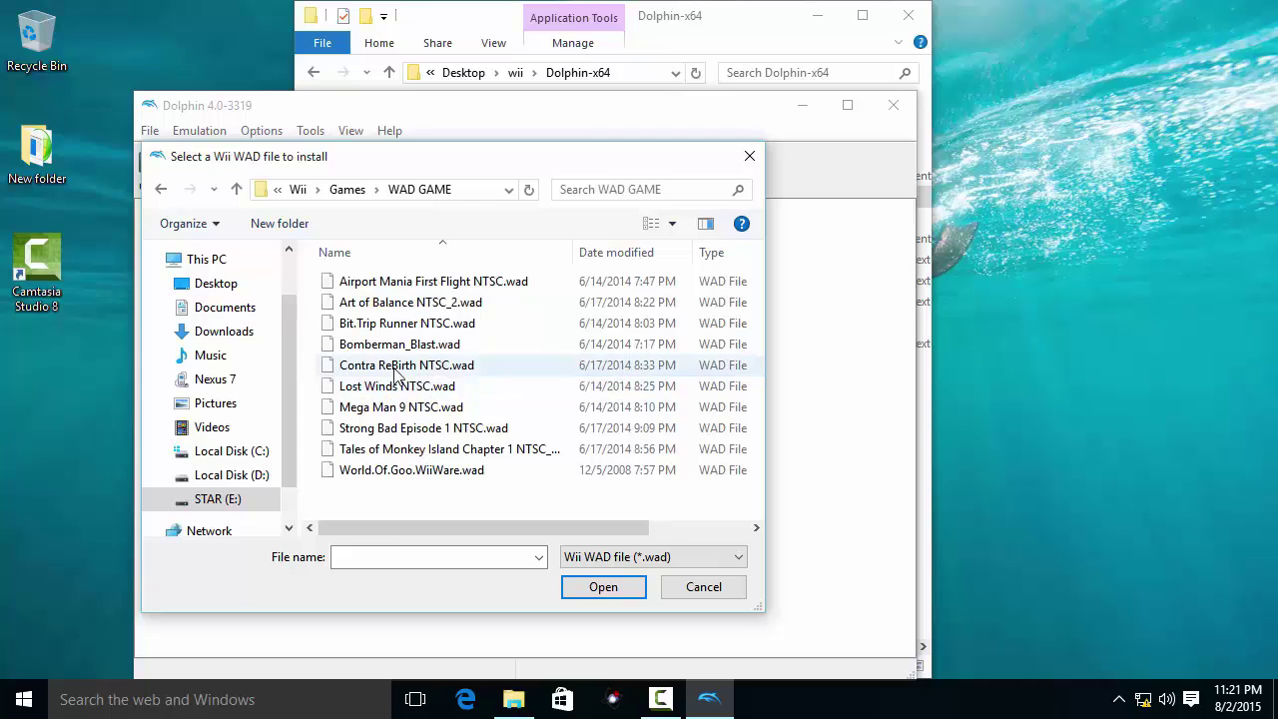
double_click(398, 366)
click(310, 131)
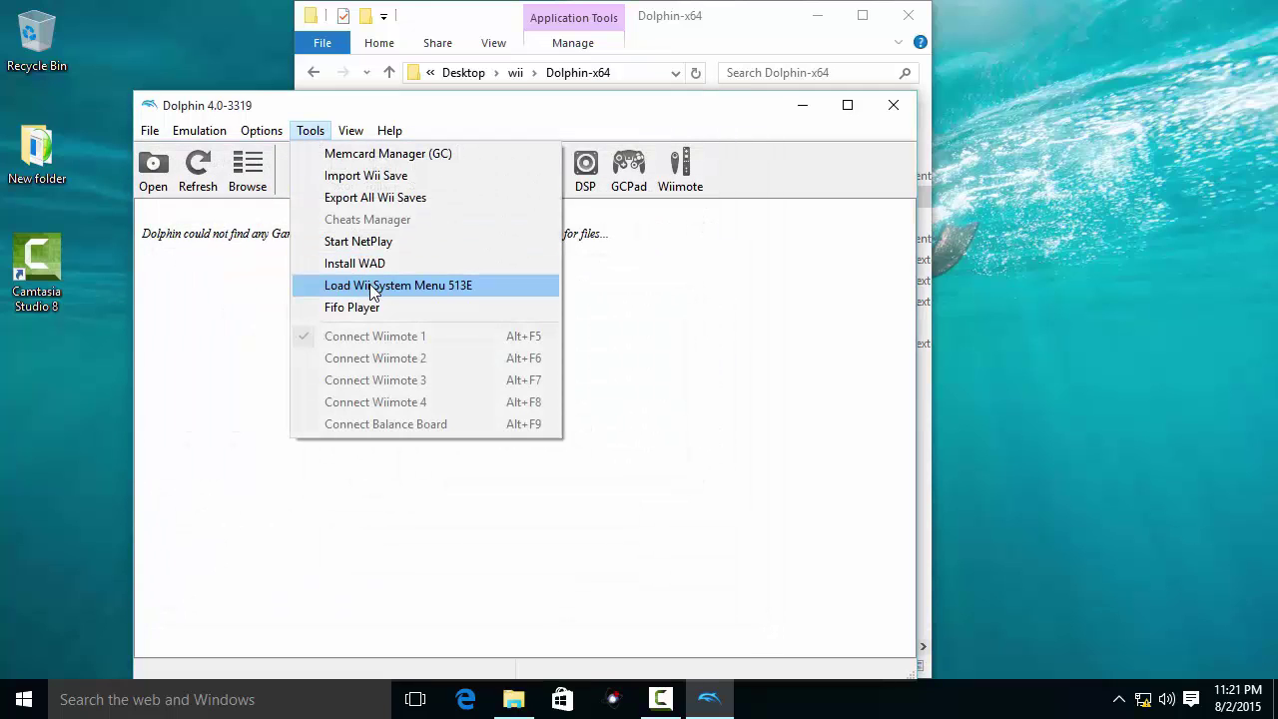